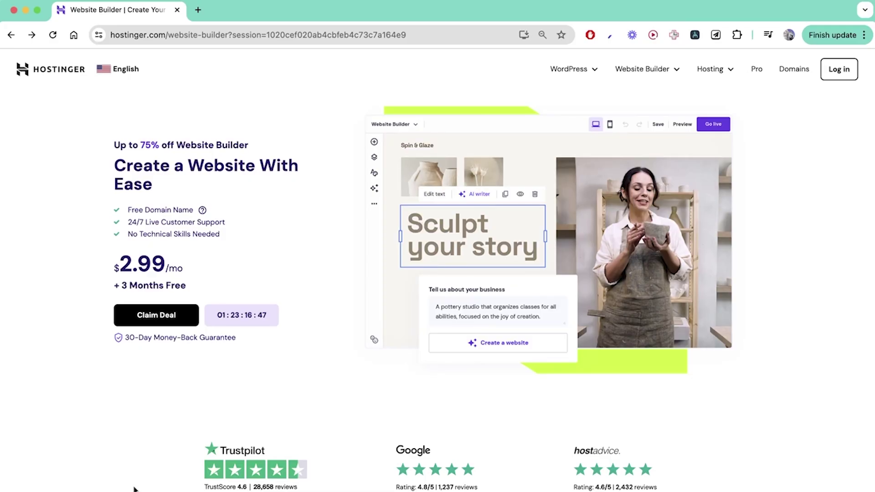
# Compare the pricing cards' AI Tools lists and choose the Business Website Builder plan
pyautogui.scroll(-10, 134, 489)
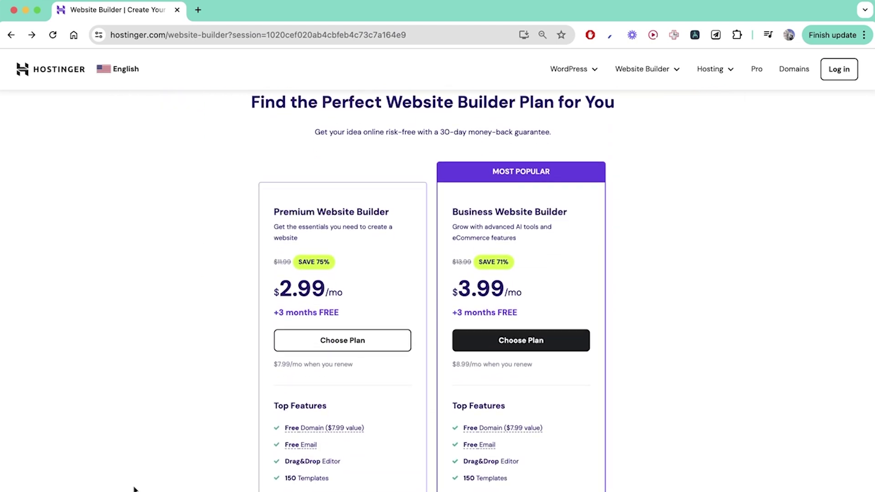
pyautogui.scroll(-1, 133, 489)
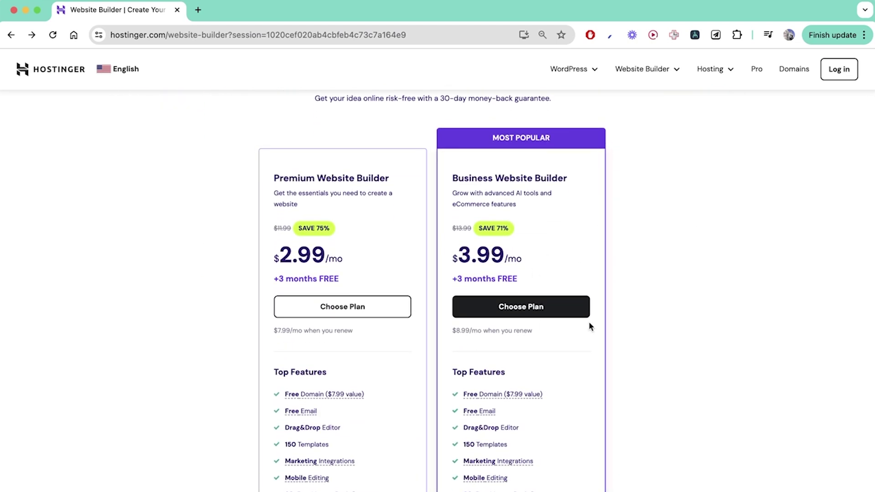
pyautogui.scroll(-4, 636, 383)
pyautogui.scroll(-1, 636, 380)
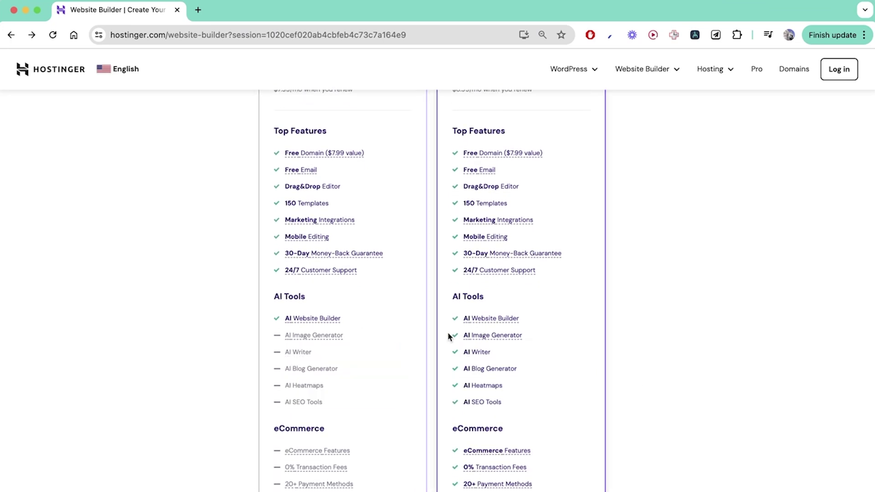
pyautogui.scroll(-1, 547, 372)
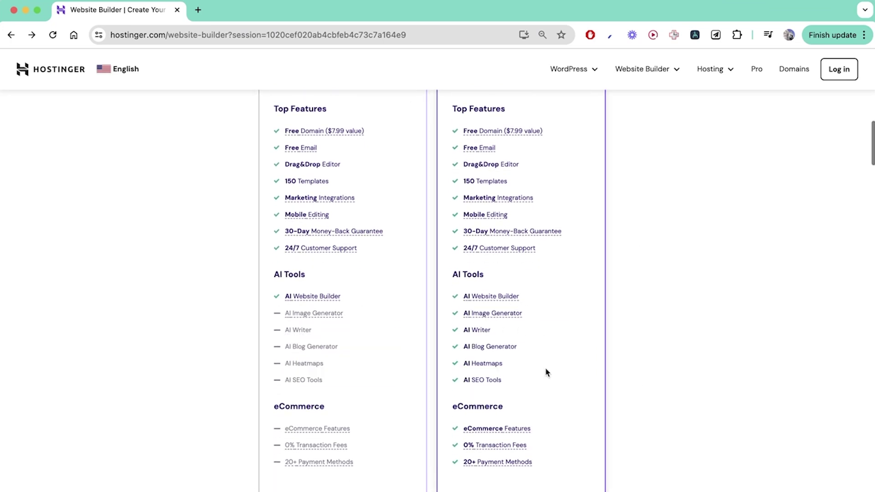
pyautogui.scroll(5, 453, 328)
pyautogui.scroll(-1, 454, 328)
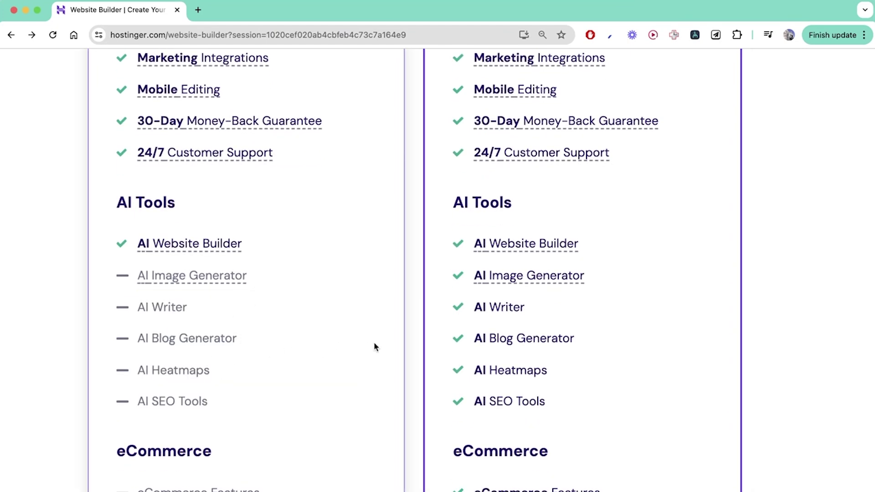
pyautogui.scroll(-5, 542, 278)
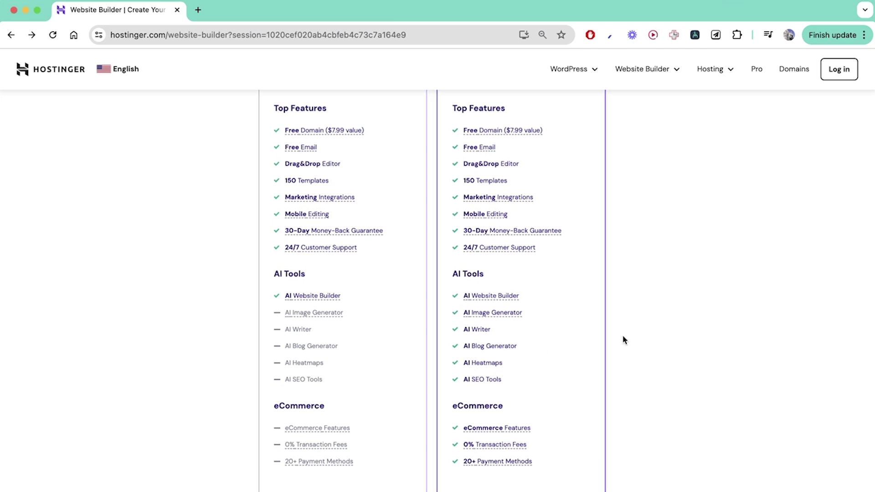
pyautogui.scroll(8, 652, 381)
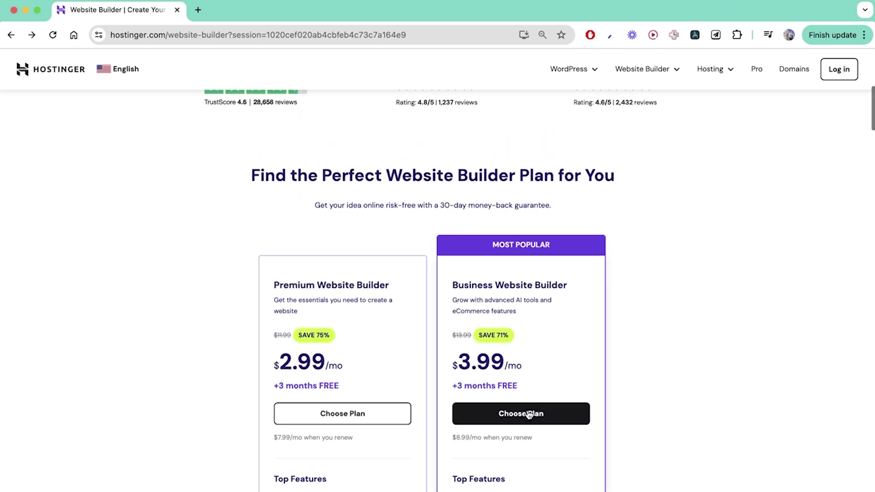
pyautogui.click(524, 416)
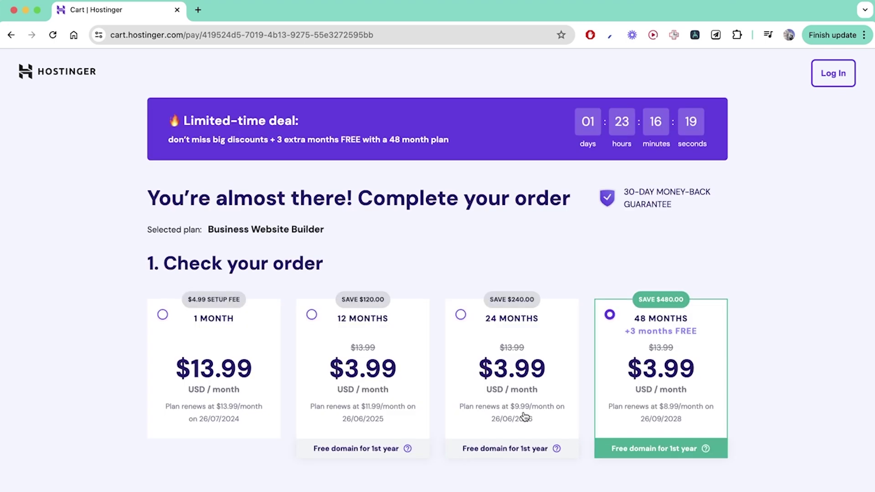
# Set the order's billing period to 12 months
pyautogui.scroll(-2, 524, 417)
pyautogui.click(360, 359)
pyautogui.click(201, 352)
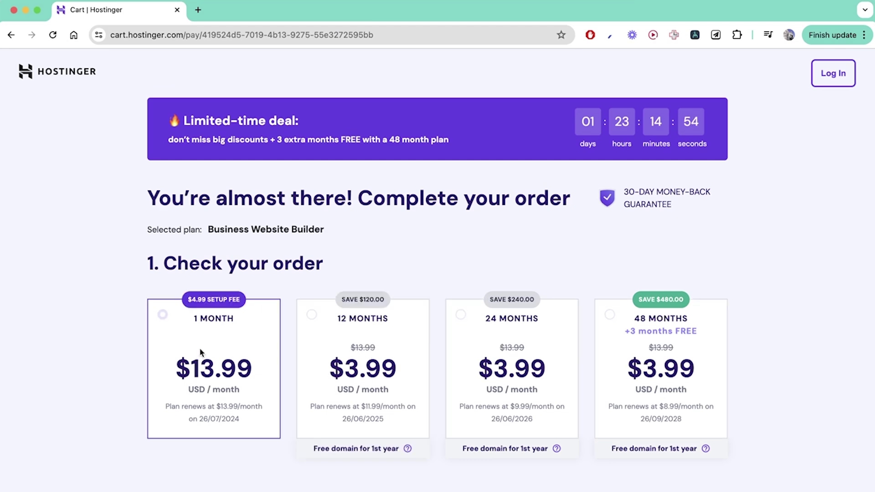
pyautogui.click(391, 353)
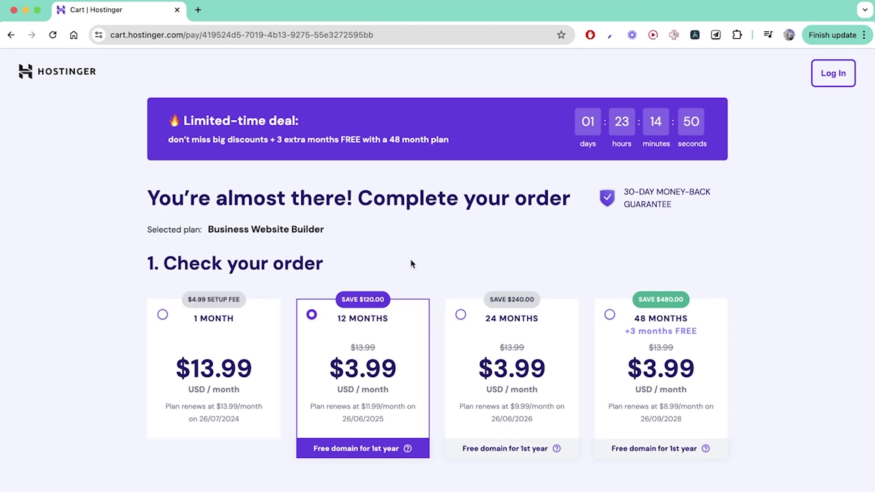
# Enter a coupon code and apply it to the order
pyautogui.scroll(-15, 411, 264)
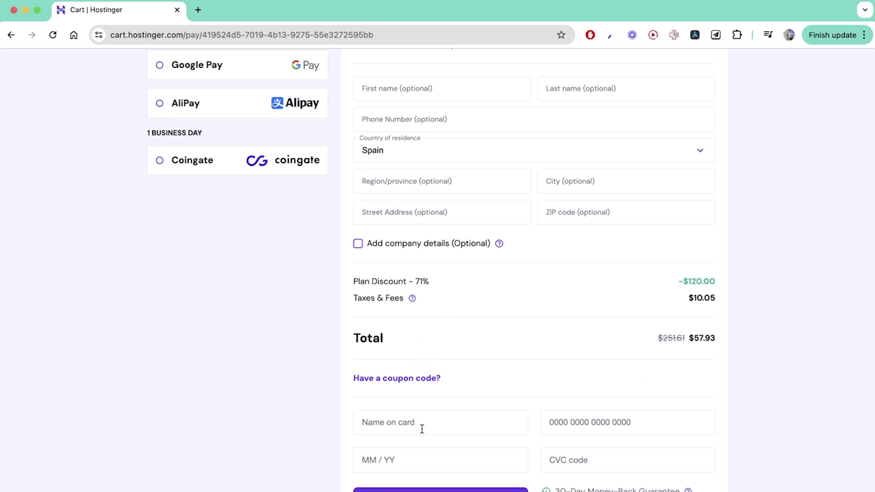
pyautogui.click(413, 379)
pyautogui.click(390, 412)
pyautogui.write('LIA')
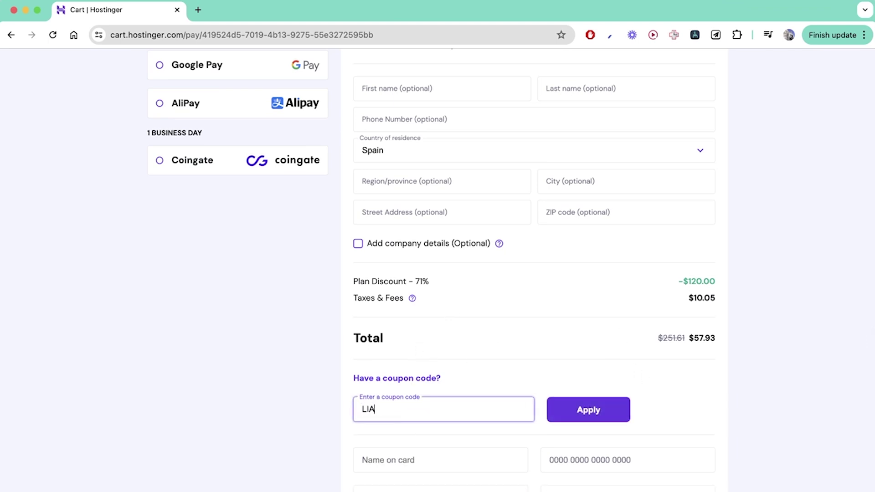
pyautogui.write('M')
pyautogui.click(595, 411)
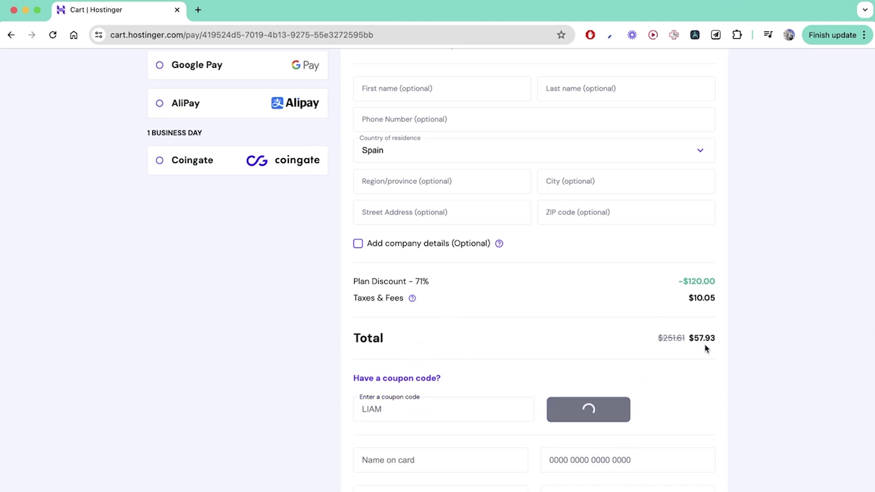
# Zoom in and highlight the new $52.14 total against the original $251.61
pyautogui.press('super+plus')
pyautogui.moveTo(719, 320); pyautogui.dragTo(754, 324)
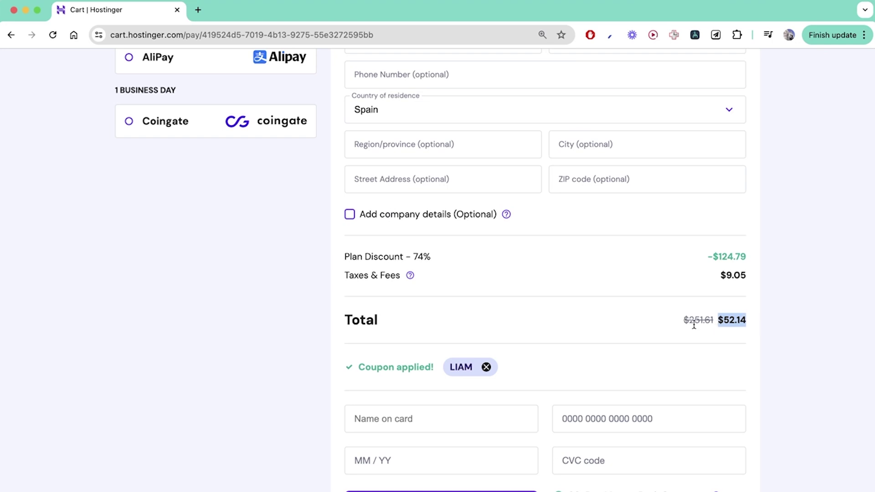
pyautogui.moveTo(684, 324); pyautogui.dragTo(710, 323)
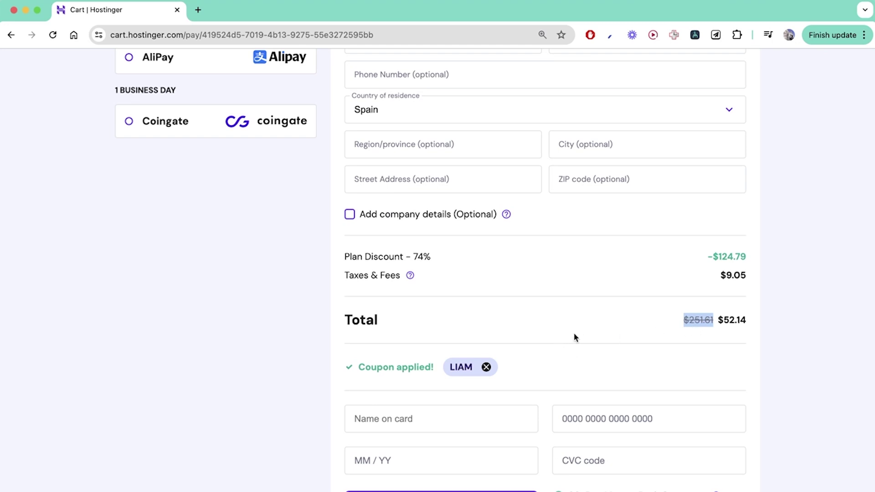
pyautogui.scroll(-4, 576, 337)
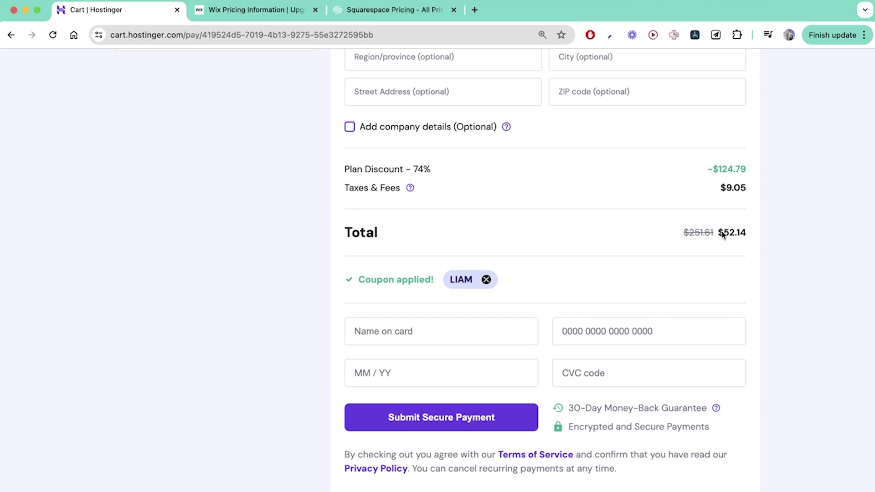
pyautogui.moveTo(719, 232); pyautogui.dragTo(778, 235)
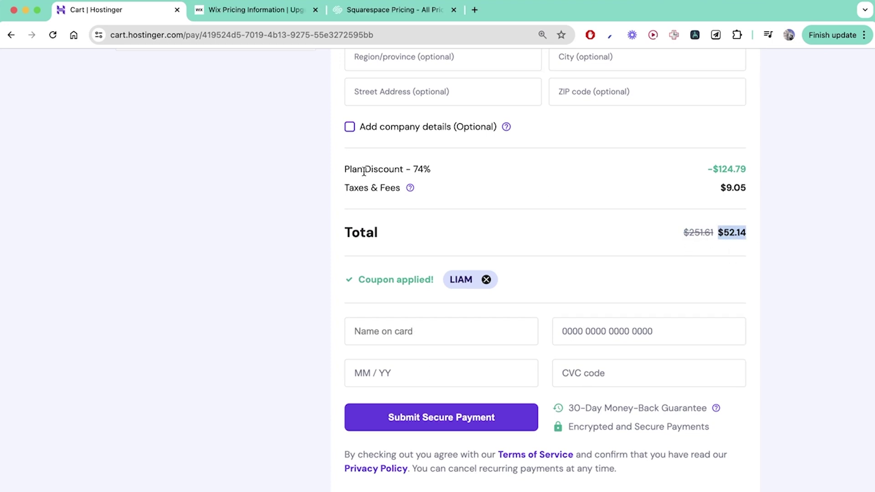
# Review the Wix and Squarespace pricing pages for comparison
pyautogui.click(260, 10)
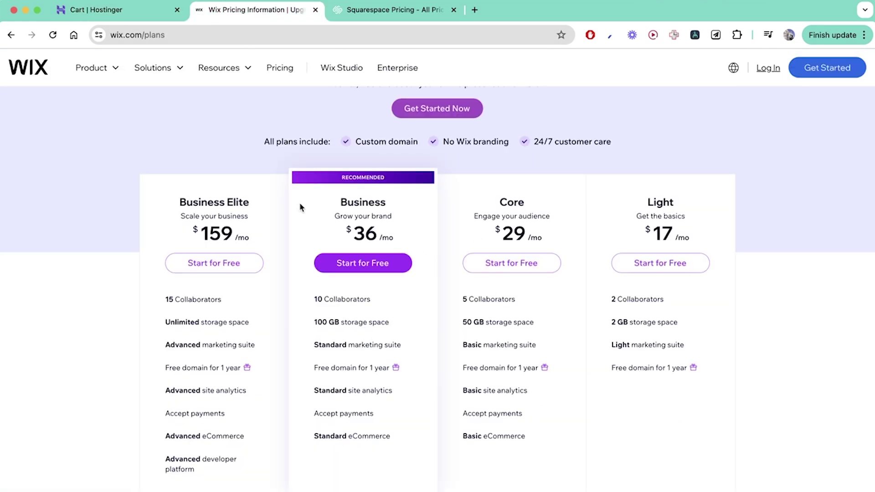
pyautogui.scroll(3, 424, 319)
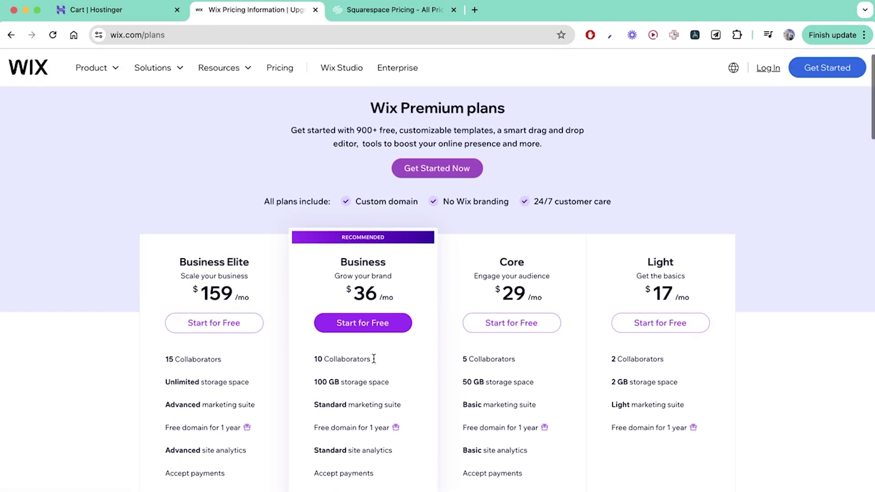
pyautogui.click(367, 10)
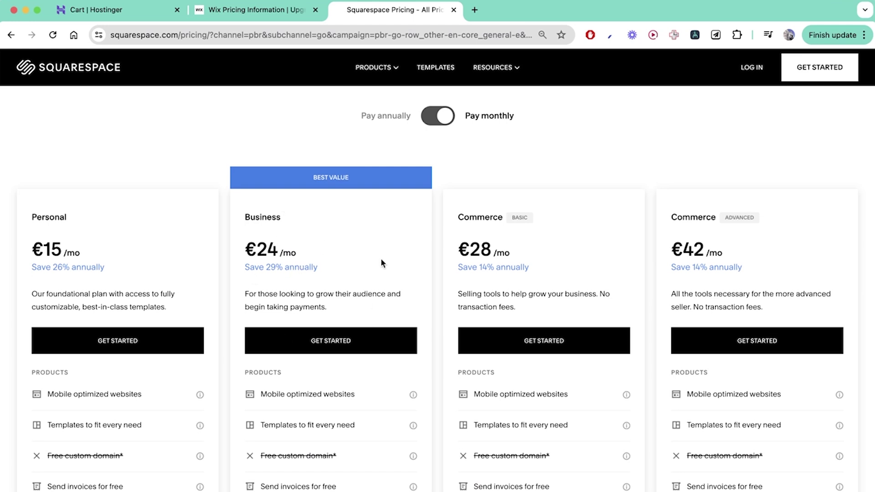
pyautogui.scroll(5, 313, 274)
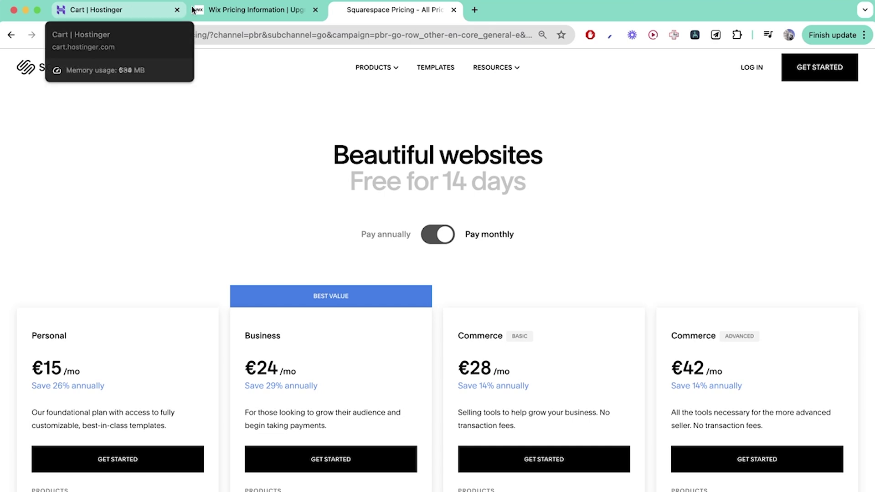
pyautogui.click(225, 9)
# Return to the Hostinger checkout and clear the highlight on the total
pyautogui.click(127, 10)
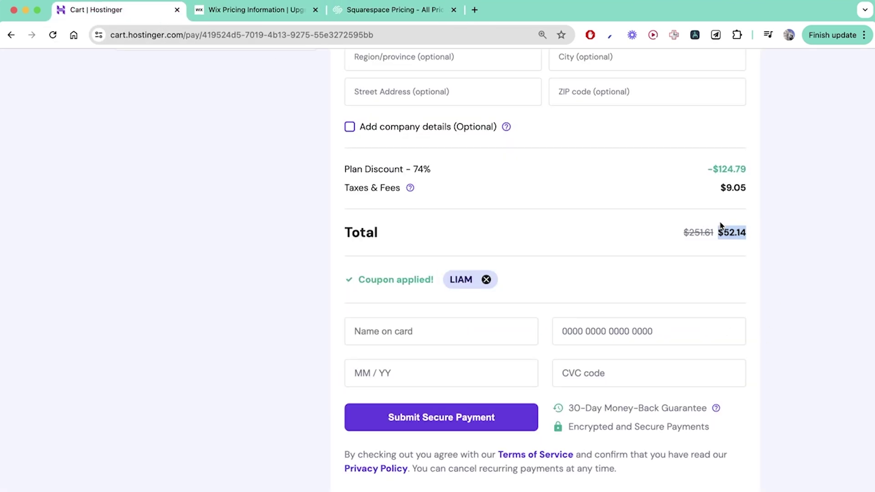
pyautogui.scroll(-1, 733, 187)
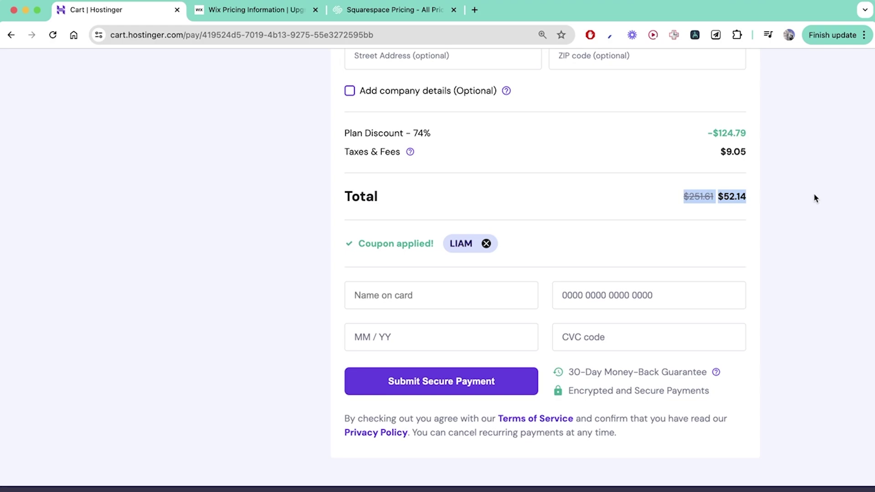
pyautogui.click(568, 186)
pyautogui.scroll(5, 569, 188)
pyautogui.scroll(-6, 568, 188)
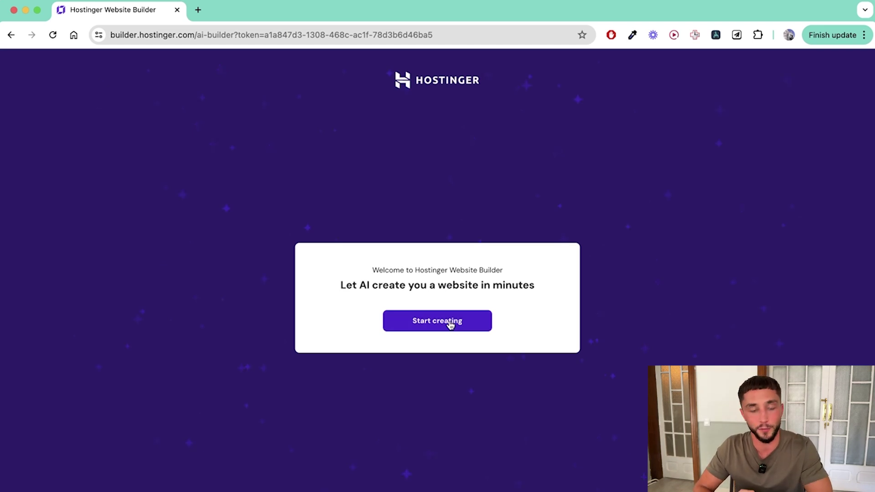
# Start an AI-built website and choose Landing page as the website type
pyautogui.click(450, 324)
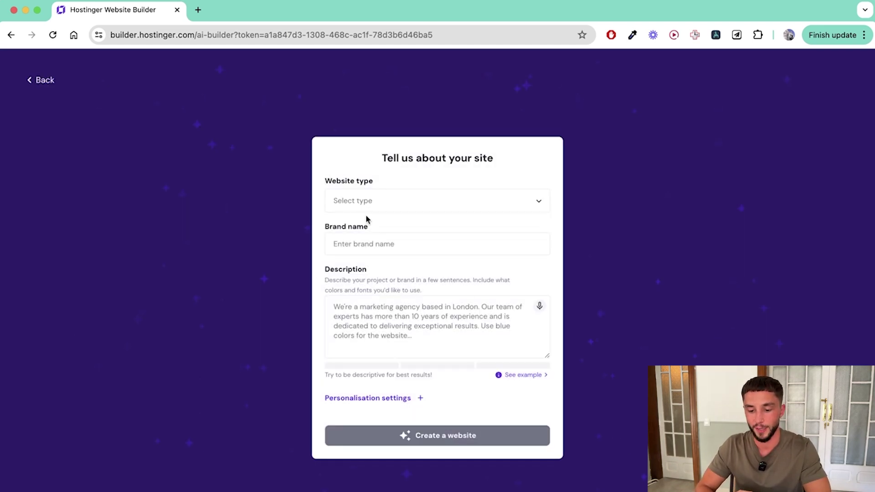
pyautogui.click(378, 203)
pyautogui.press('super+equal')
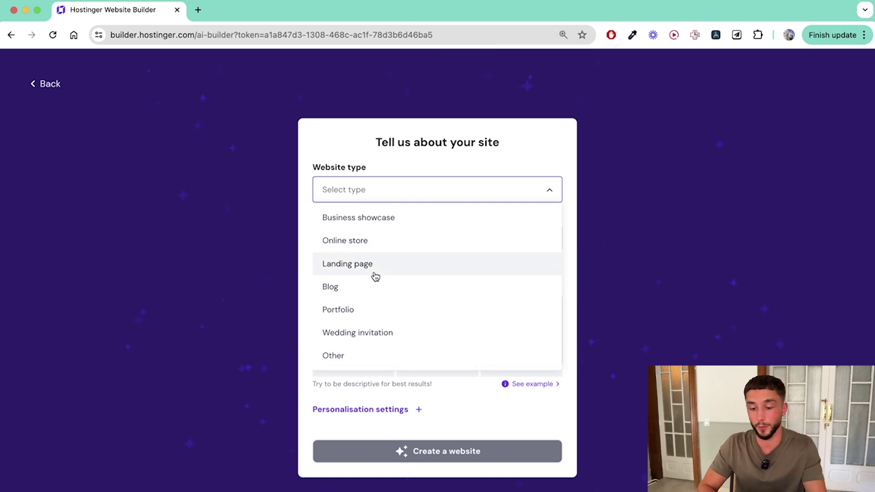
pyautogui.click(358, 269)
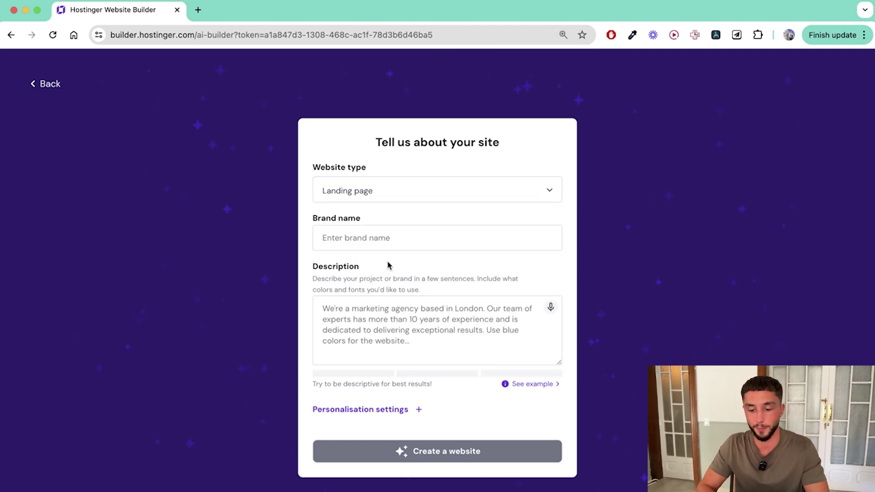
# Name the brand MagnaAI and describe its font, palette and AI appointment setters, quiz systems and personas
pyautogui.click(399, 238)
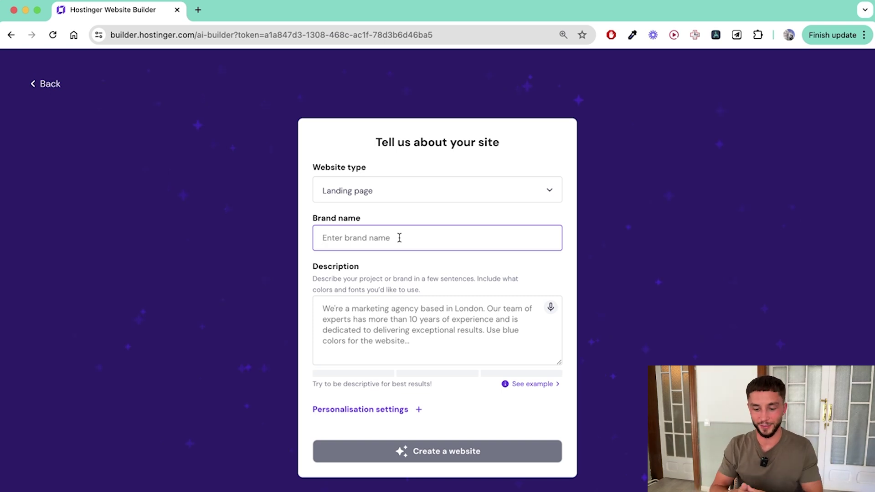
pyautogui.write('Ma')
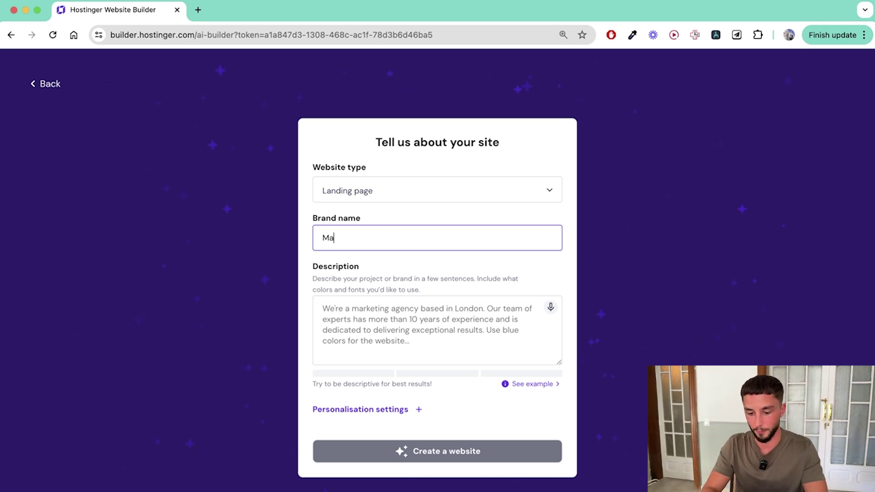
pyautogui.write('gnaA')
pyautogui.write('I')
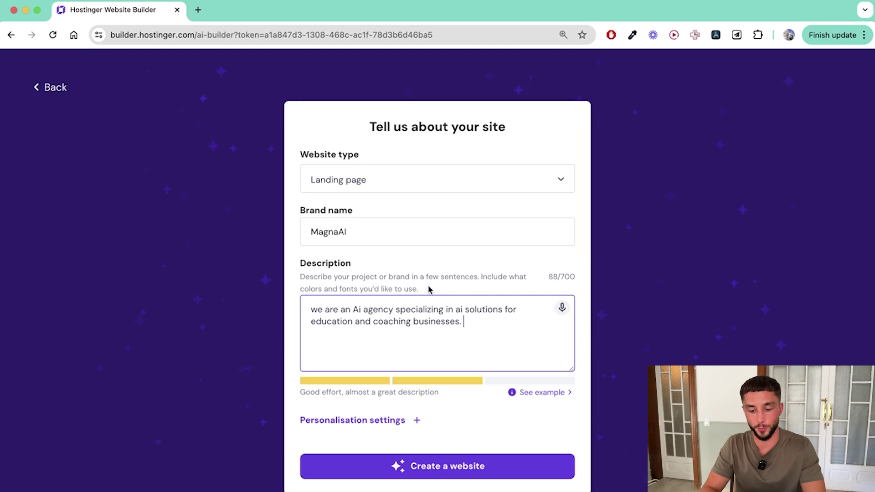
pyautogui.moveTo(429, 290)
pyautogui.mouseDown()
pyautogui.moveTo(376, 276)
pyautogui.moveTo(423, 278)
pyautogui.mouseUp()
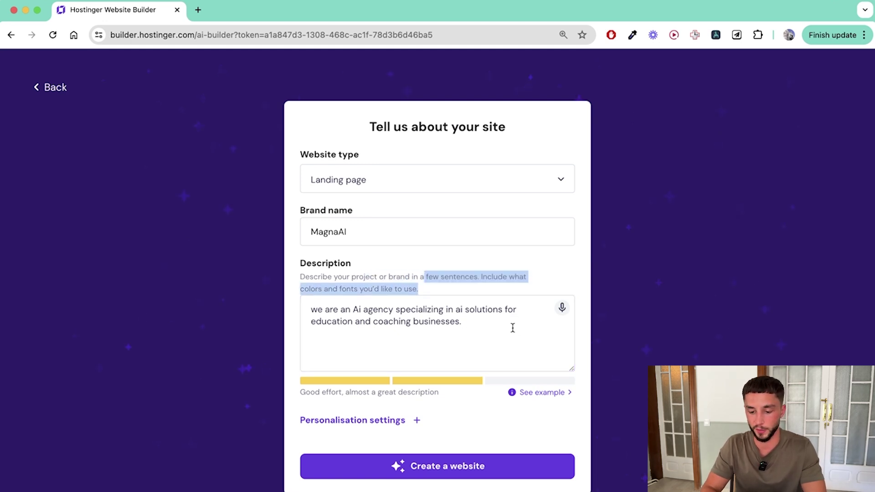
pyautogui.click(499, 326)
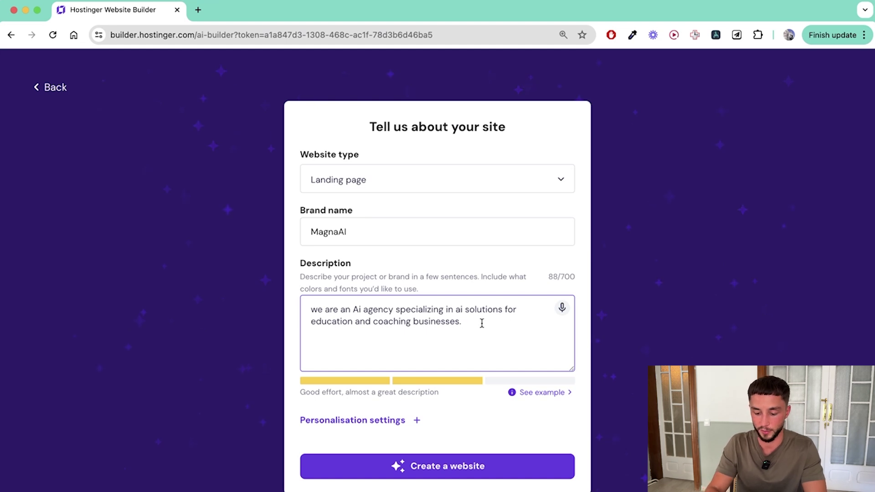
pyautogui.write('use a clean, modern ')
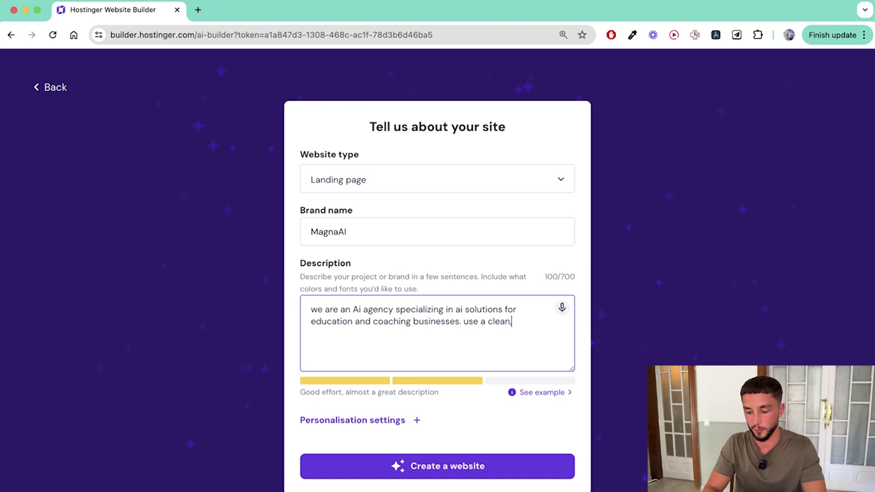
pyautogui.write('font, our pallete is dark blue')
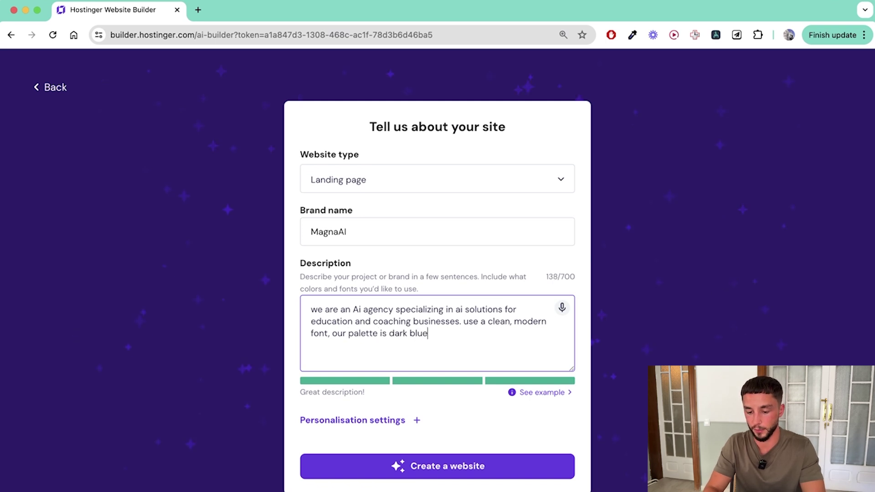
pyautogui.write('.')
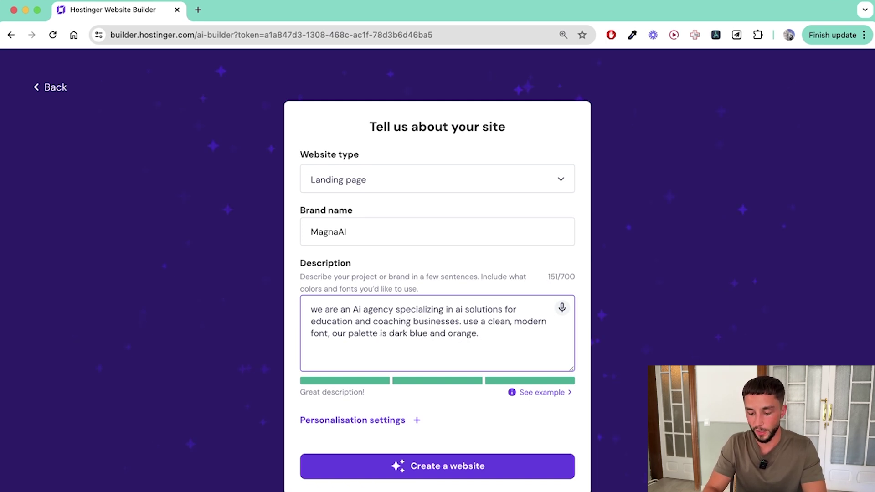
pyautogui.write(' Our services inlc')
pyautogui.press('BackSpace')
pyautogui.press('BackSpace')
pyautogui.write('clude')
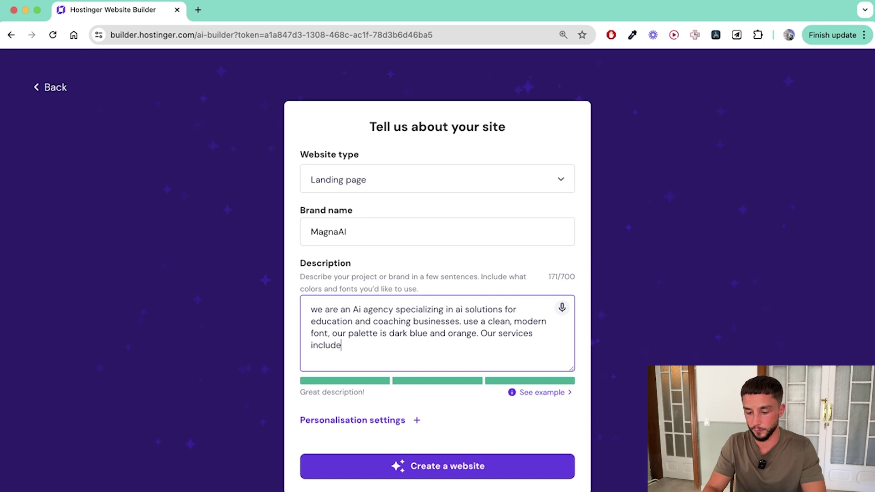
pyautogui.write(' Ai appointment set')
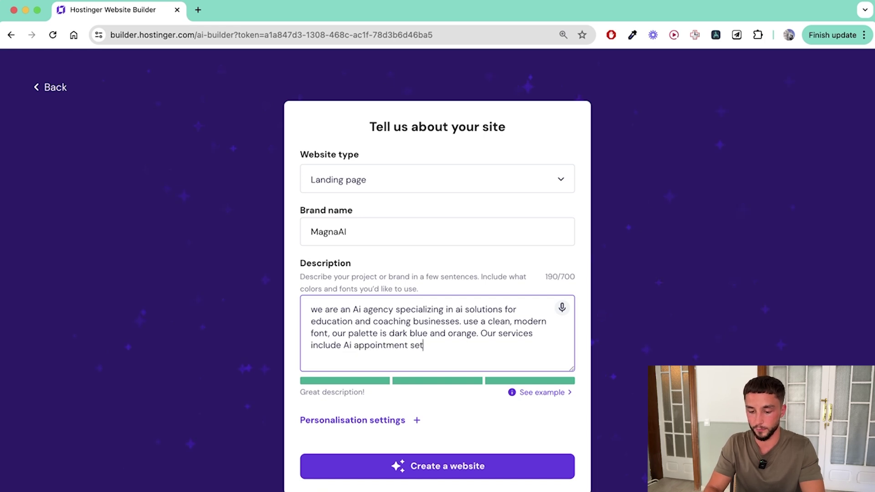
pyautogui.write('ters, AI quiz sys')
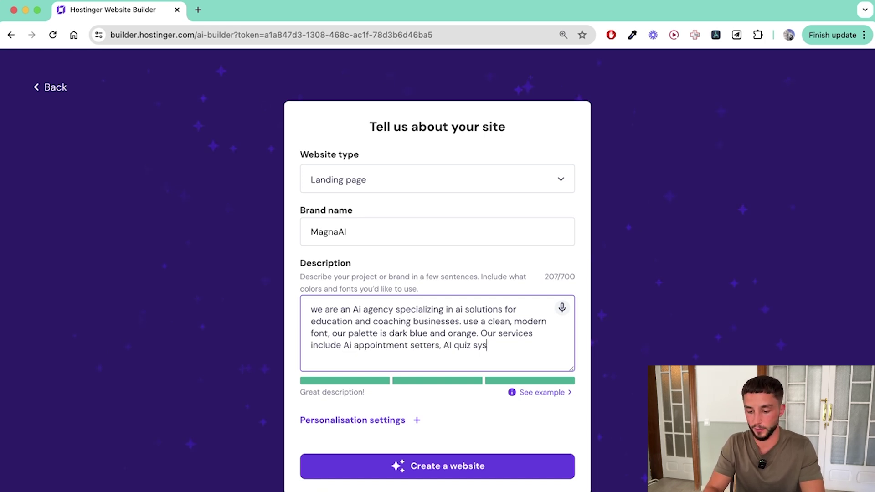
pyautogui.write('tems and AI personas')
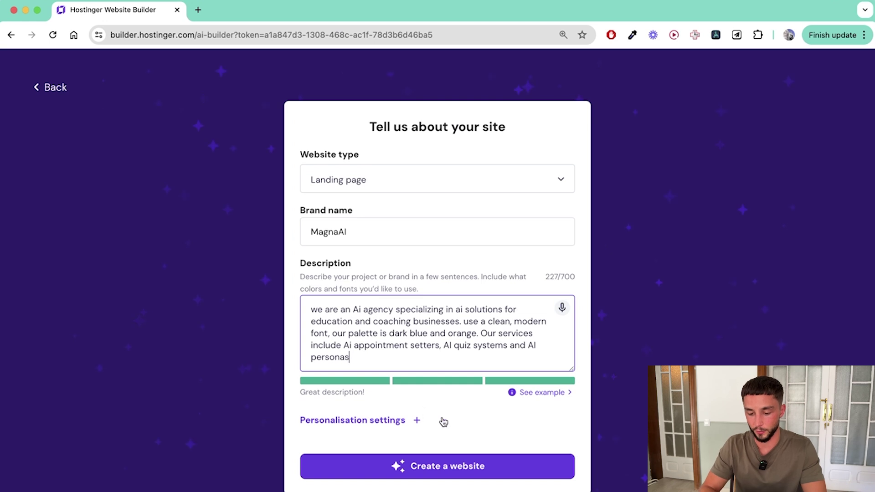
# Glance at the personalisation settings, then generate the website from the brief
pyautogui.click(443, 422)
pyautogui.click(423, 402)
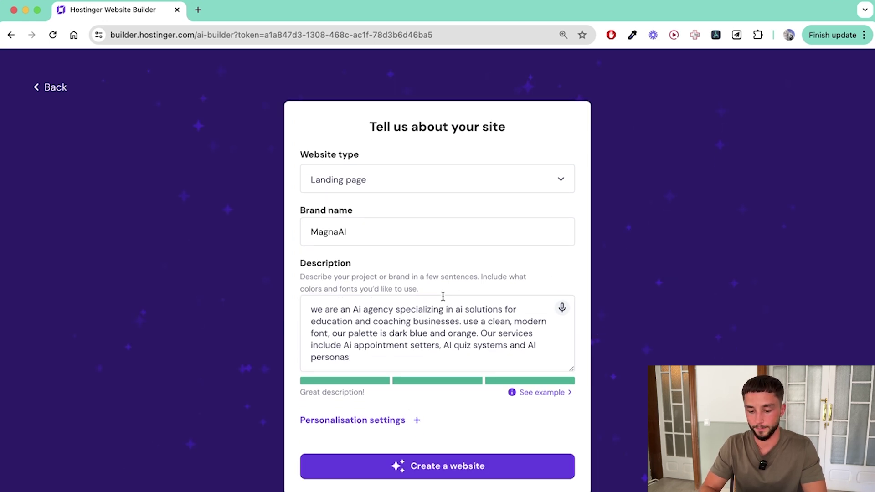
pyautogui.click(469, 470)
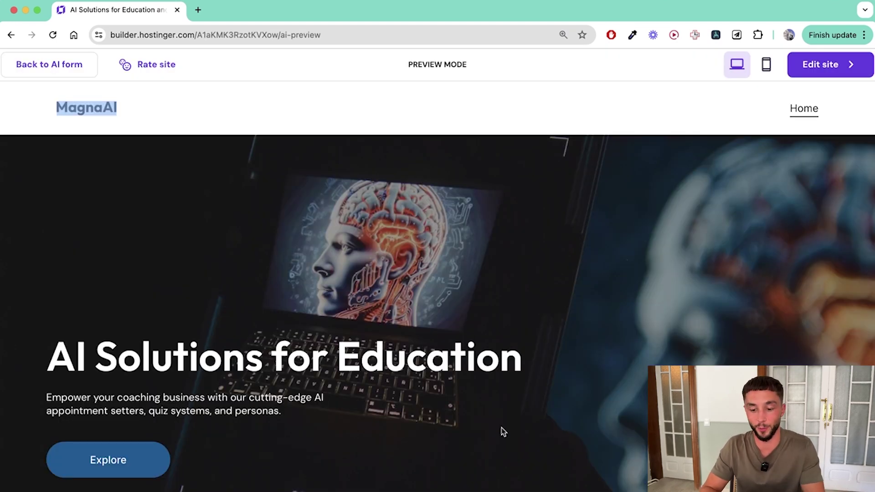
# Scroll through the generated MagnaAI preview, then switch to Edit site
pyautogui.scroll(-3, 503, 432)
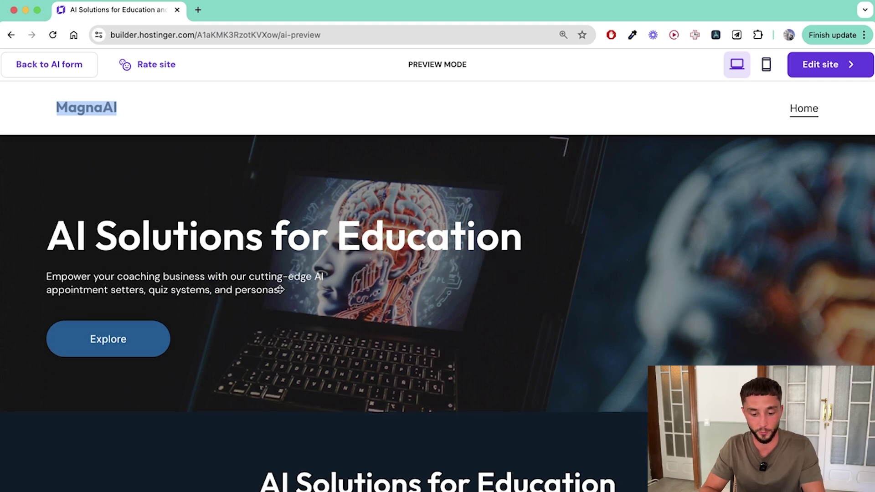
pyautogui.scroll(-6, 280, 290)
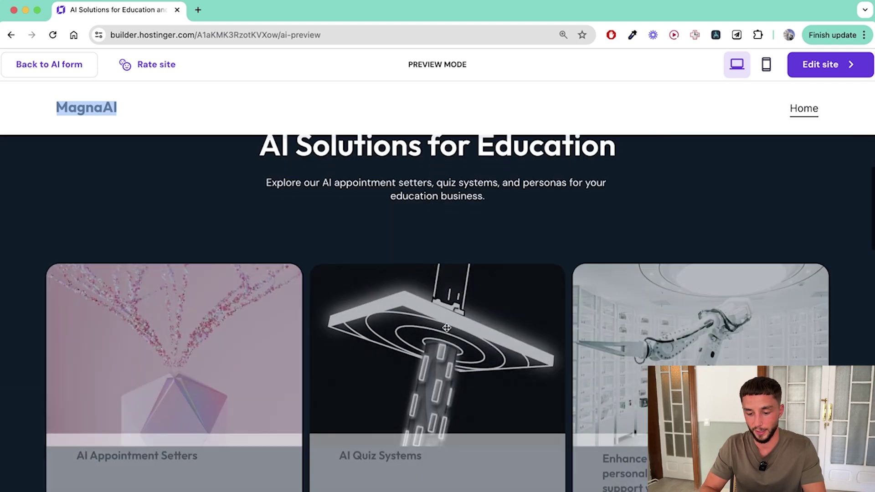
pyautogui.scroll(-2, 446, 328)
pyautogui.scroll(10, 446, 328)
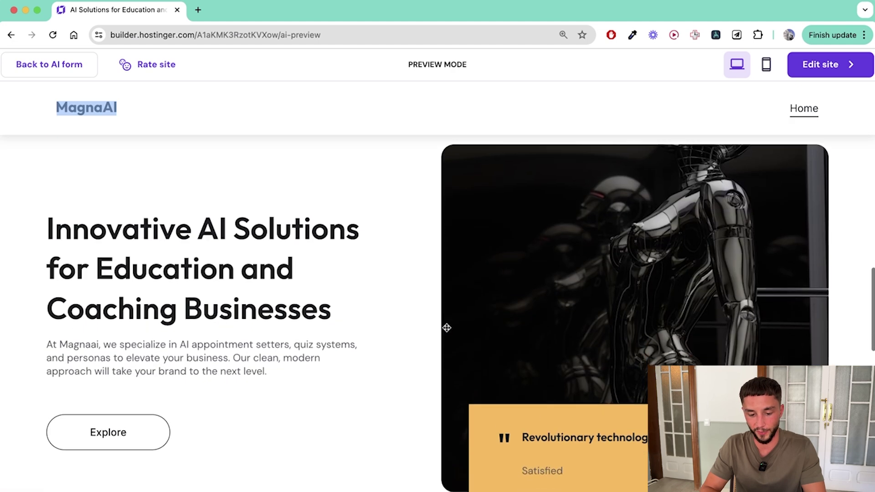
pyautogui.scroll(-10, 447, 328)
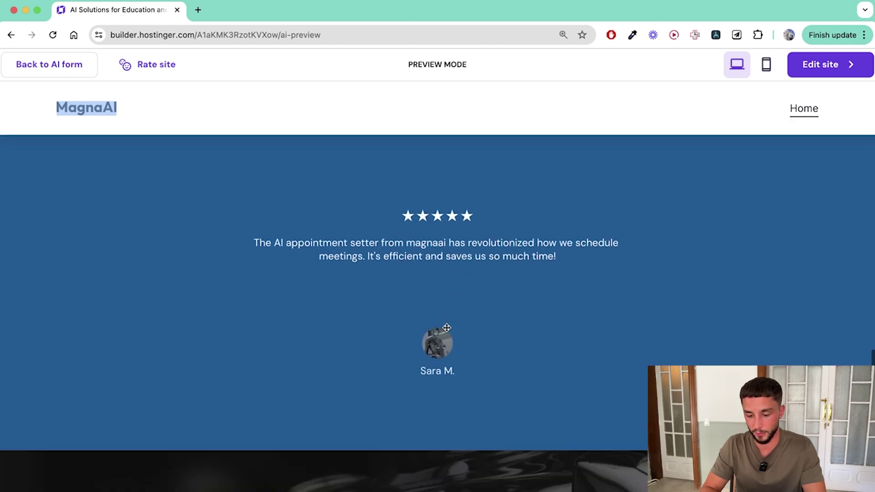
pyautogui.scroll(-10, 448, 330)
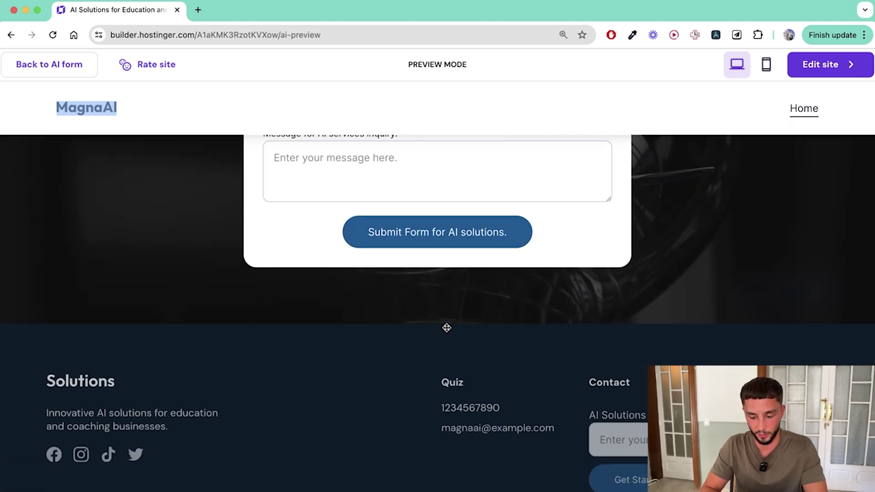
pyautogui.scroll(15, 448, 332)
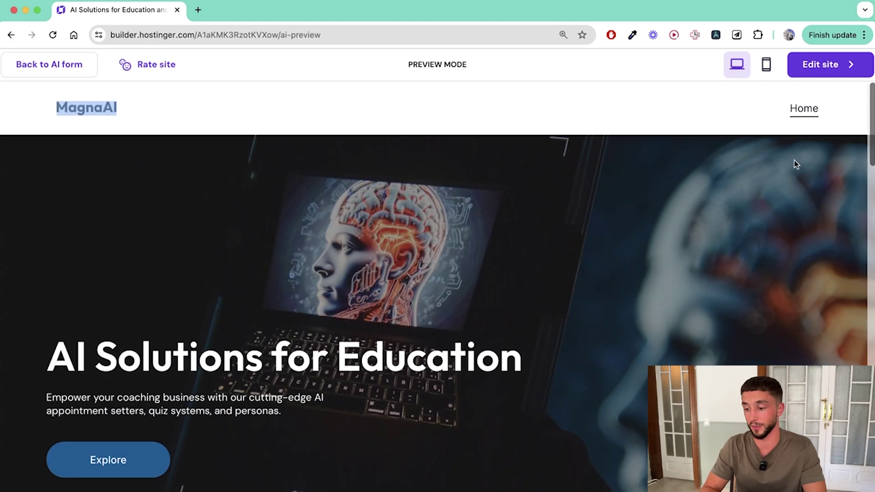
pyautogui.moveTo(834, 72)
pyautogui.click(835, 67)
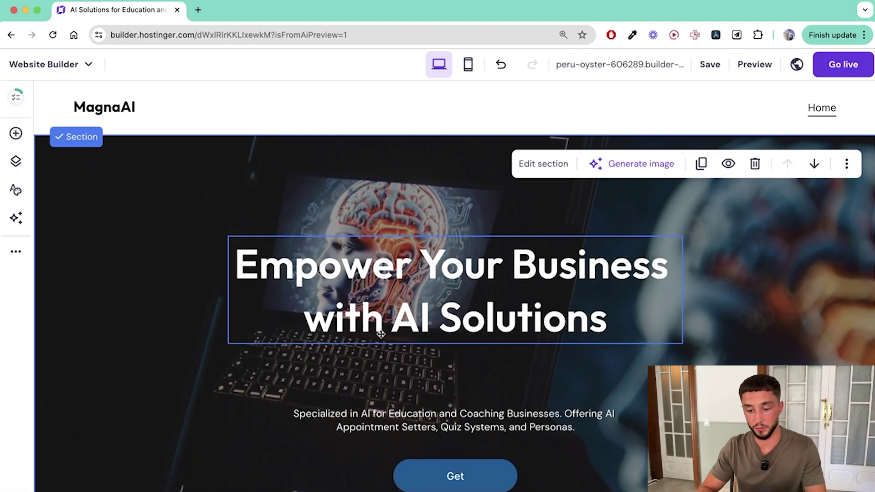
# Delete the blue customer-testimonial section
pyautogui.scroll(-15, 381, 335)
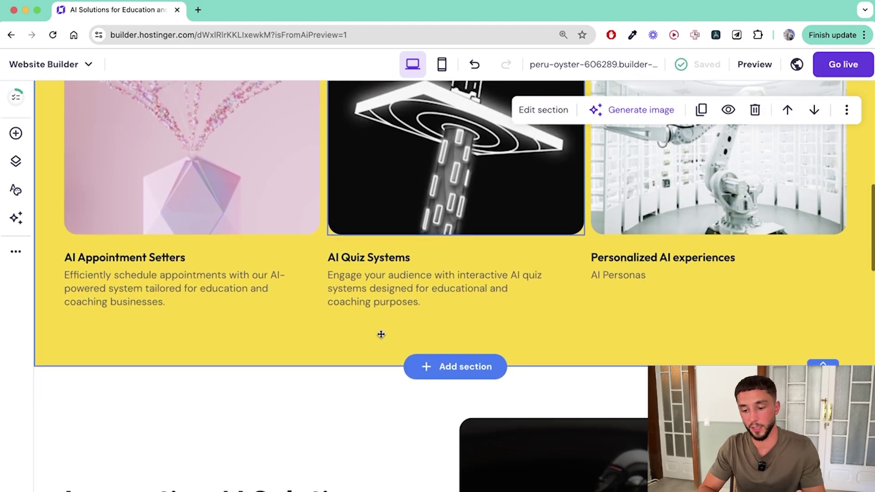
pyautogui.scroll(-10, 381, 335)
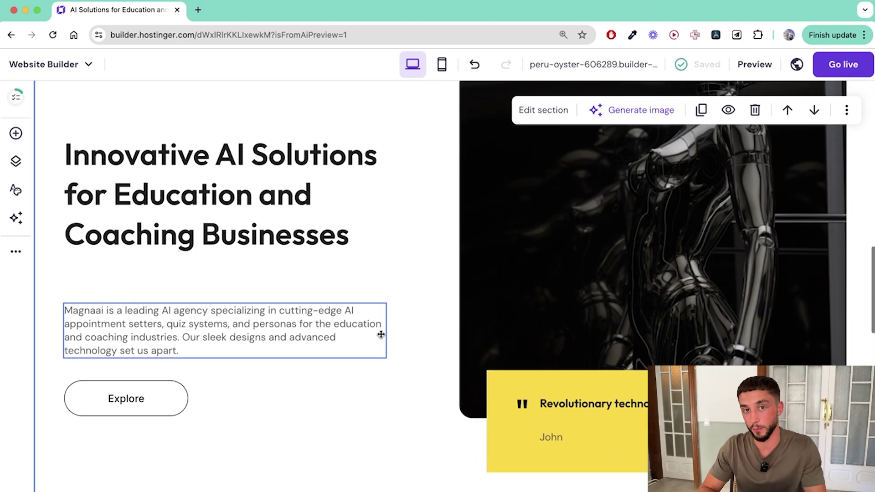
pyautogui.scroll(20, 381, 335)
pyautogui.scroll(-20, 364, 290)
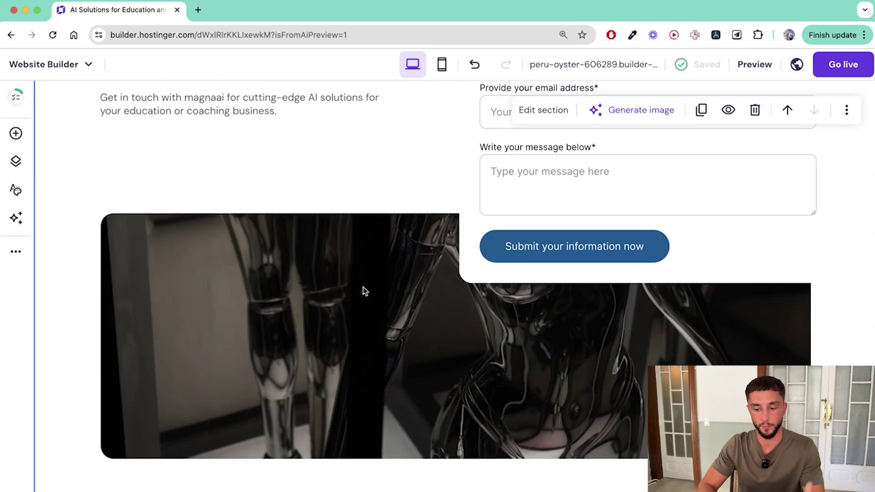
pyautogui.scroll(4, 365, 291)
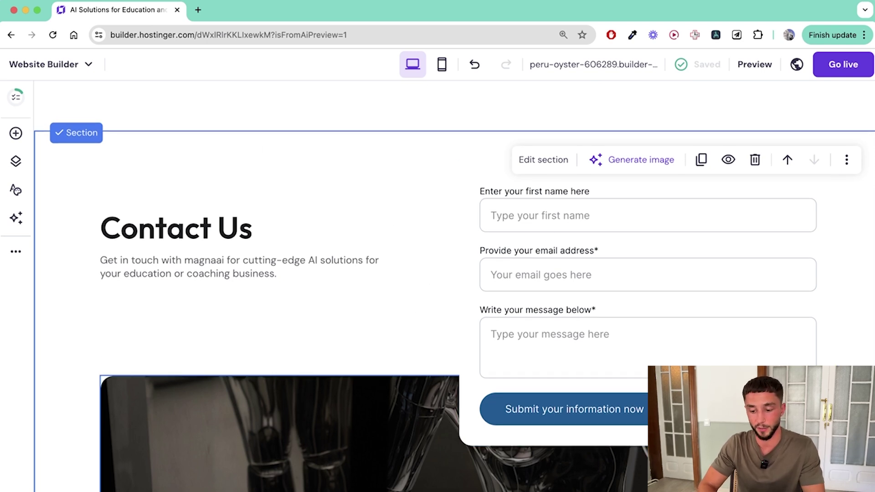
pyautogui.scroll(-8, 376, 240)
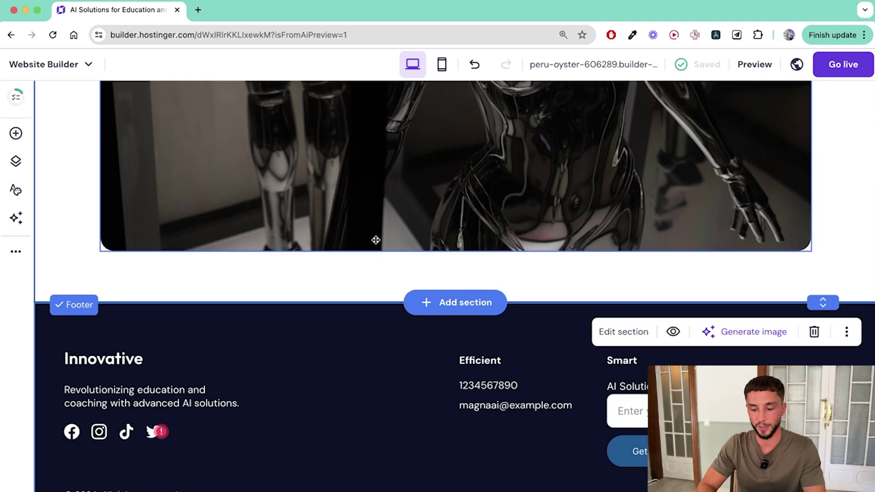
pyautogui.scroll(10, 420, 391)
pyautogui.scroll(-1, 418, 389)
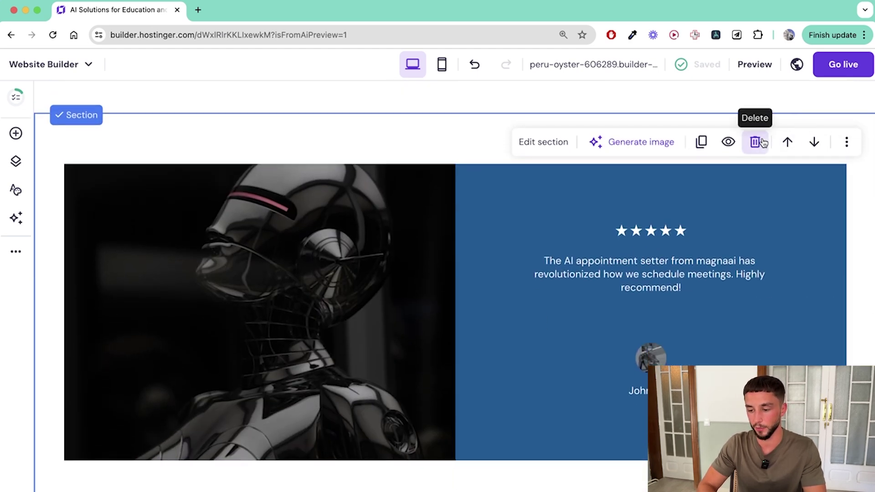
pyautogui.click(755, 144)
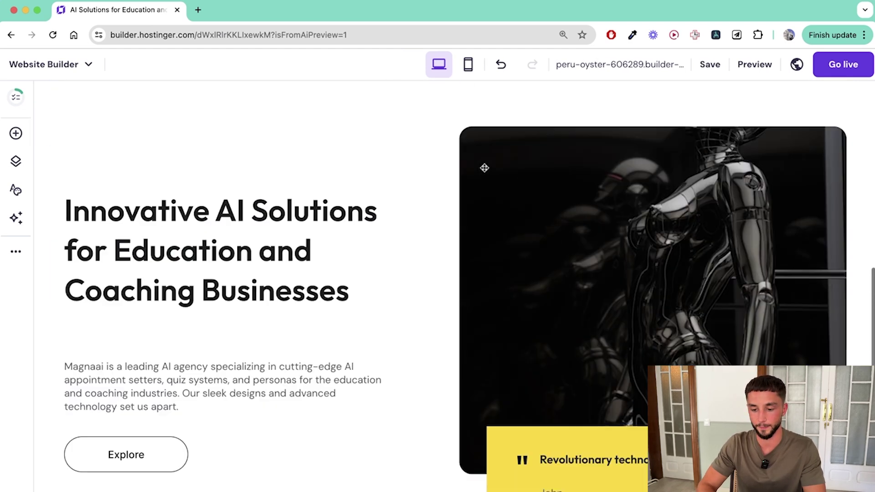
# Delete the Innovative AI Solutions section
pyautogui.scroll(-10, 484, 175)
pyautogui.scroll(5, 484, 174)
pyautogui.scroll(-10, 484, 175)
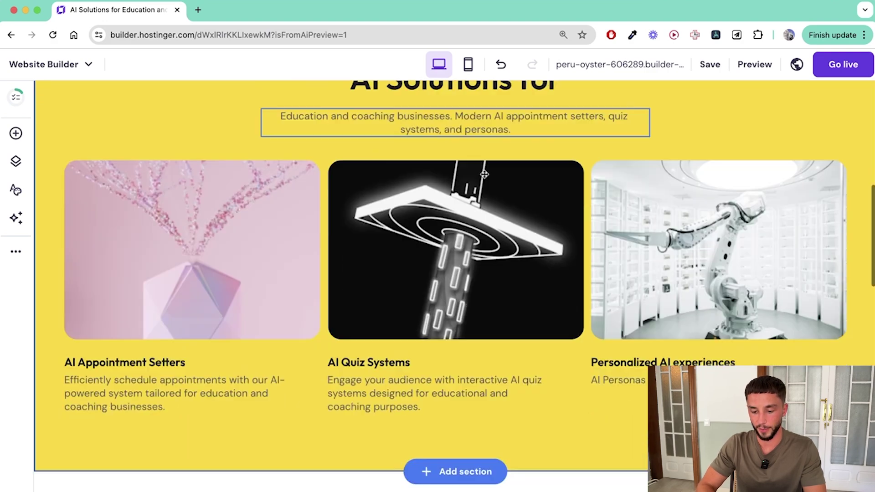
pyautogui.scroll(-2, 484, 175)
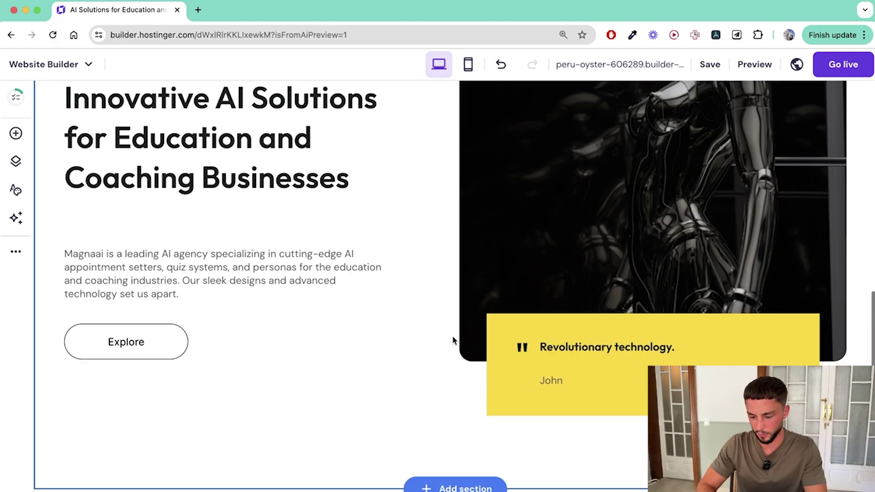
pyautogui.scroll(10, 610, 393)
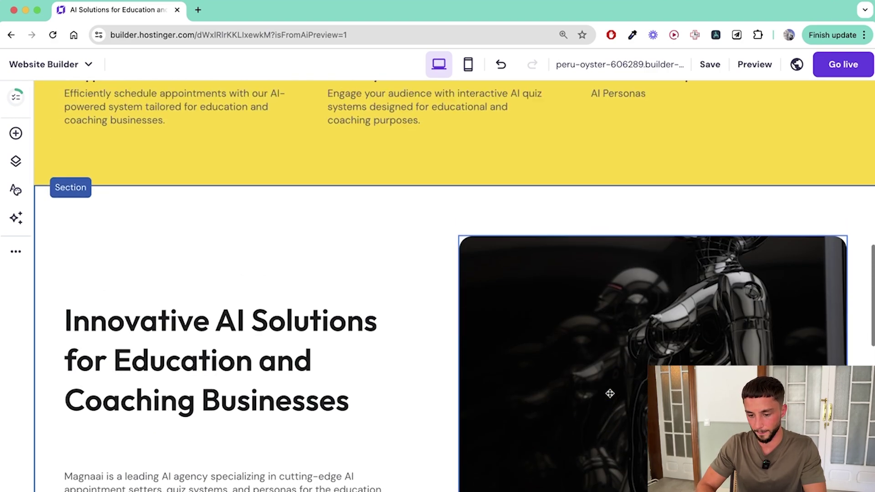
pyautogui.scroll(-7, 610, 393)
pyautogui.scroll(-3, 610, 393)
pyautogui.scroll(4, 726, 240)
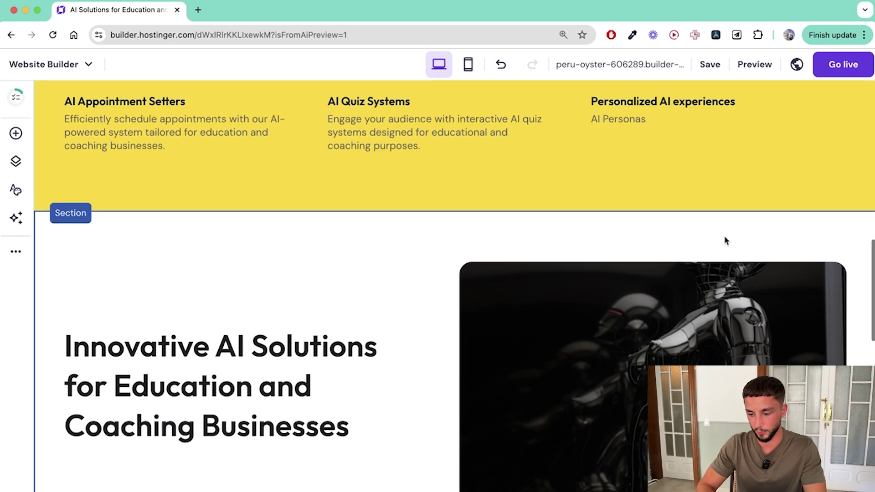
pyautogui.click(383, 242)
pyautogui.scroll(-2, 382, 243)
pyautogui.click(754, 156)
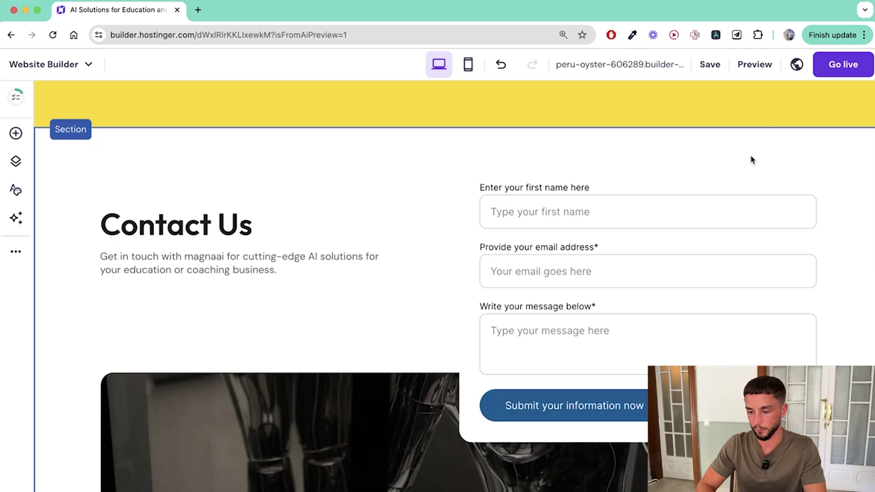
pyautogui.scroll(-1, 532, 221)
pyautogui.scroll(10, 531, 221)
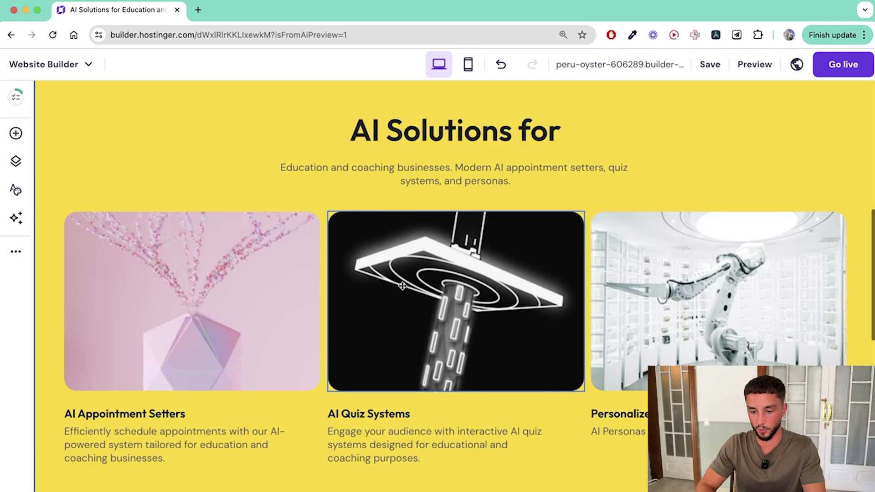
pyautogui.scroll(-2, 316, 271)
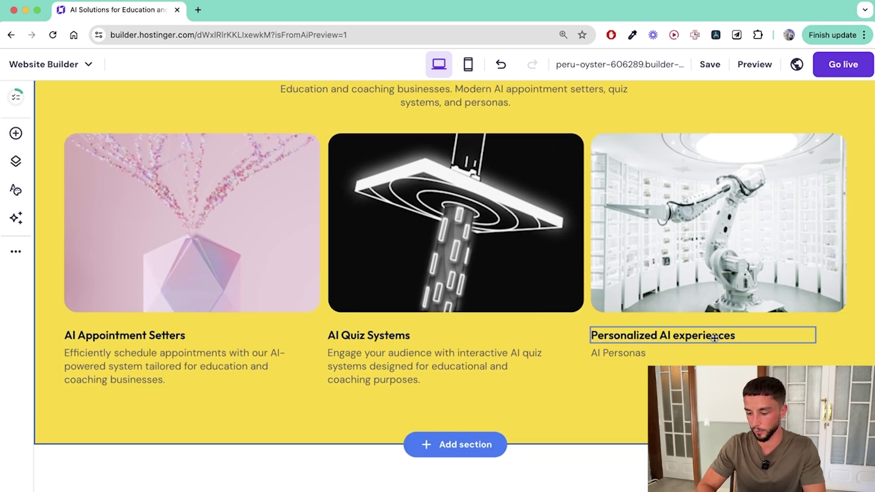
pyautogui.scroll(10, 653, 349)
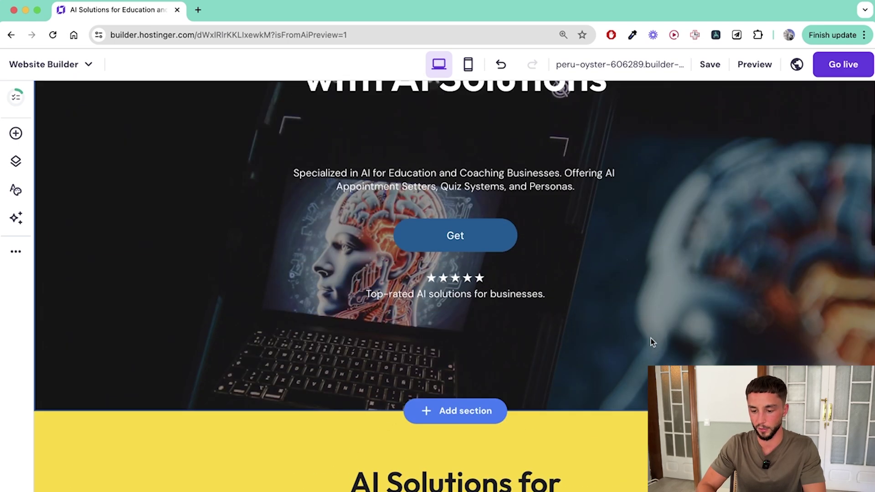
pyautogui.scroll(-8, 535, 327)
pyautogui.scroll(4, 534, 327)
pyautogui.scroll(-5, 535, 331)
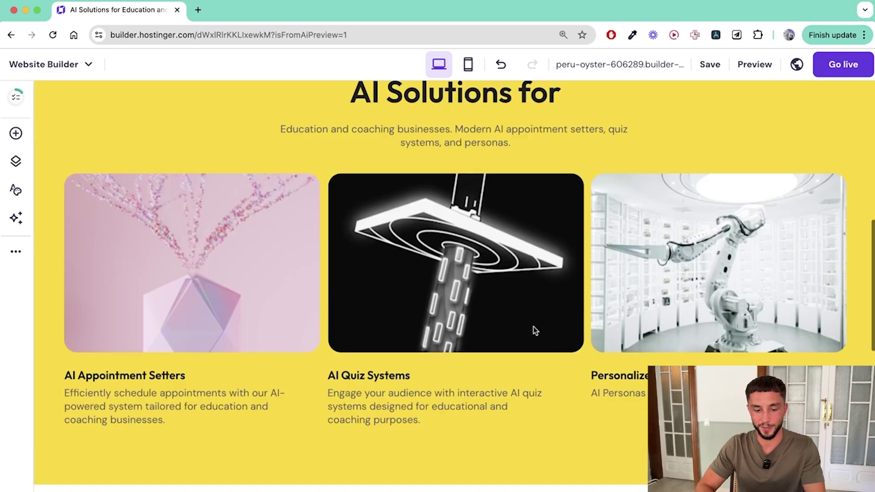
pyautogui.scroll(-2, 535, 331)
pyautogui.scroll(4, 495, 259)
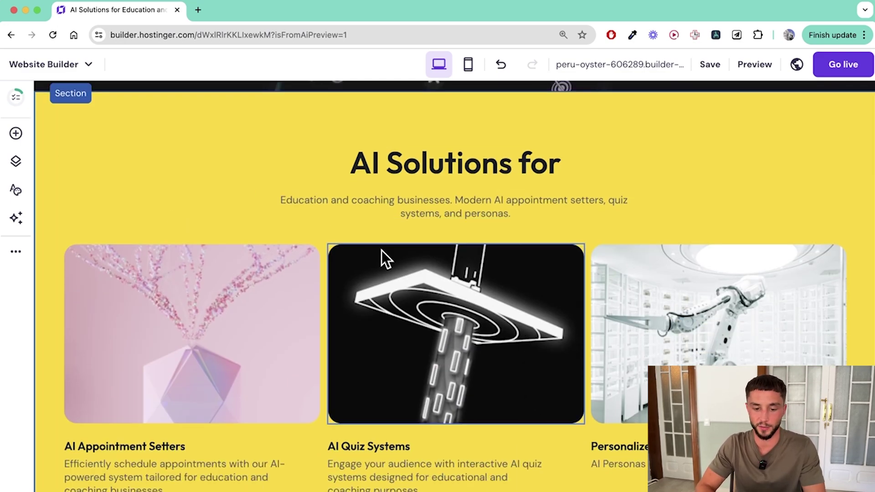
pyautogui.scroll(-1, 352, 180)
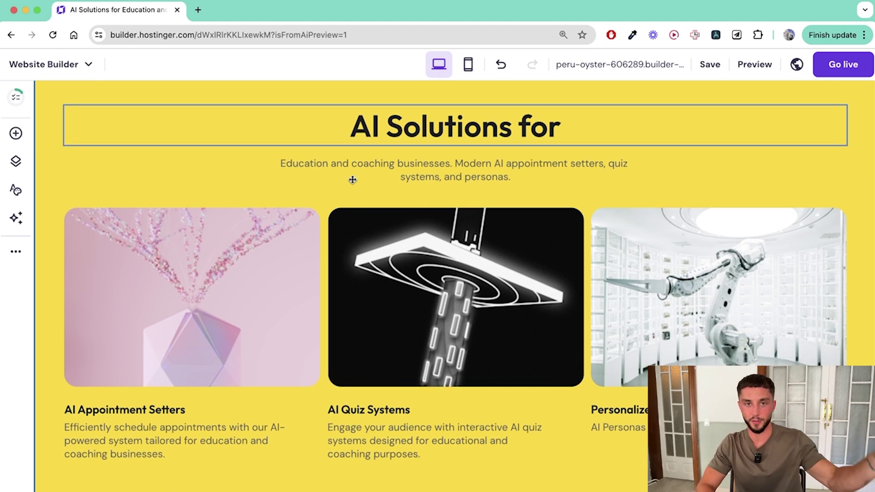
pyautogui.scroll(1, 353, 180)
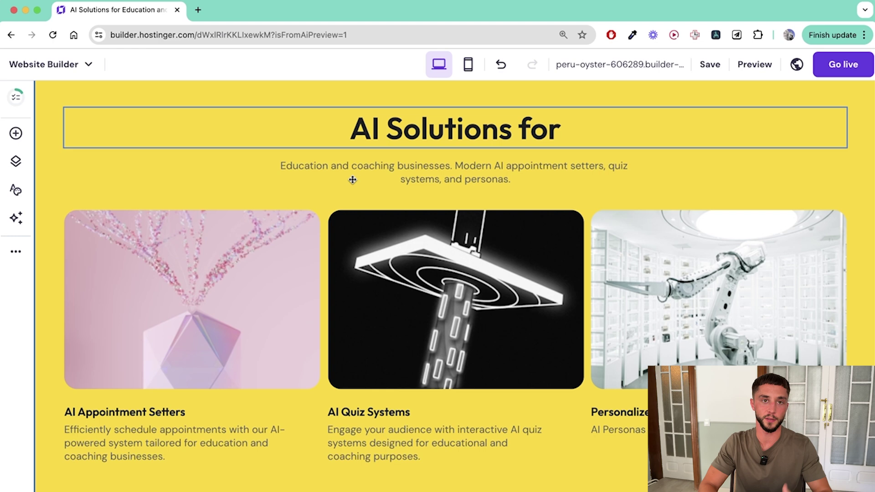
pyautogui.scroll(2, 353, 180)
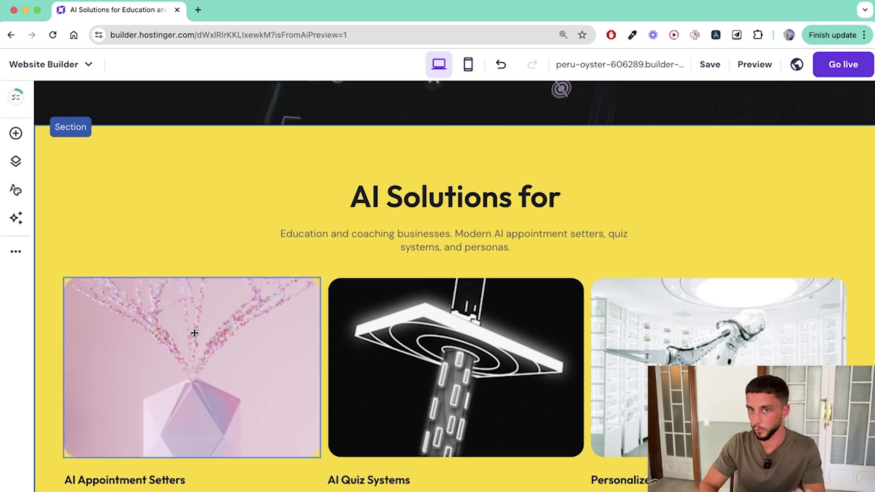
pyautogui.scroll(3, 346, 328)
pyautogui.scroll(2, 346, 328)
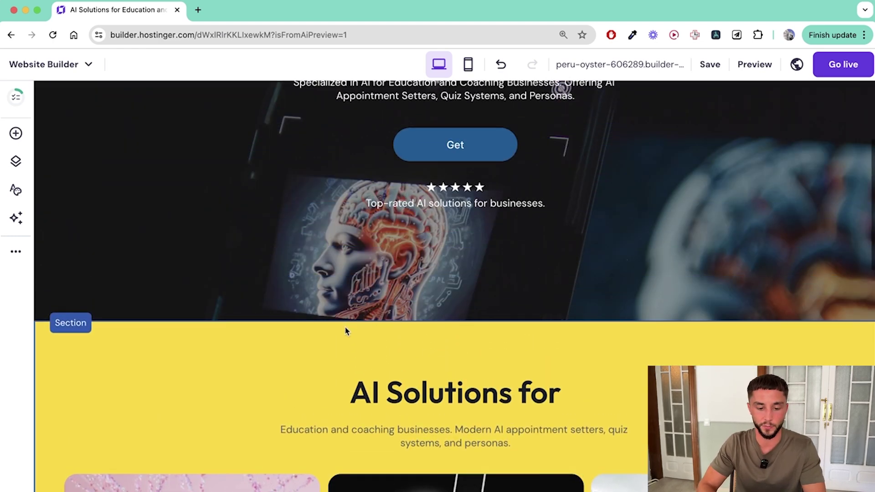
pyautogui.scroll(-15, 346, 330)
pyautogui.scroll(5, 182, 296)
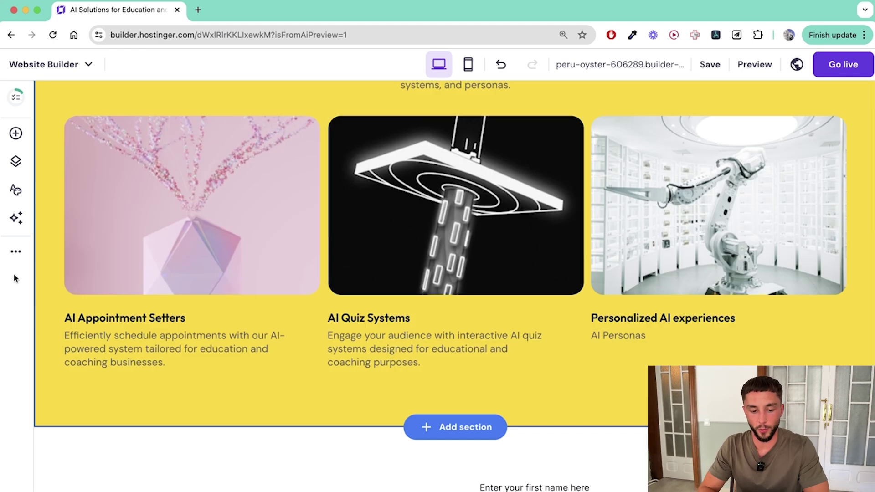
# Generate a section with AI Section Generator from 'About us section with room to put a picture of me and my story'
pyautogui.click(14, 217)
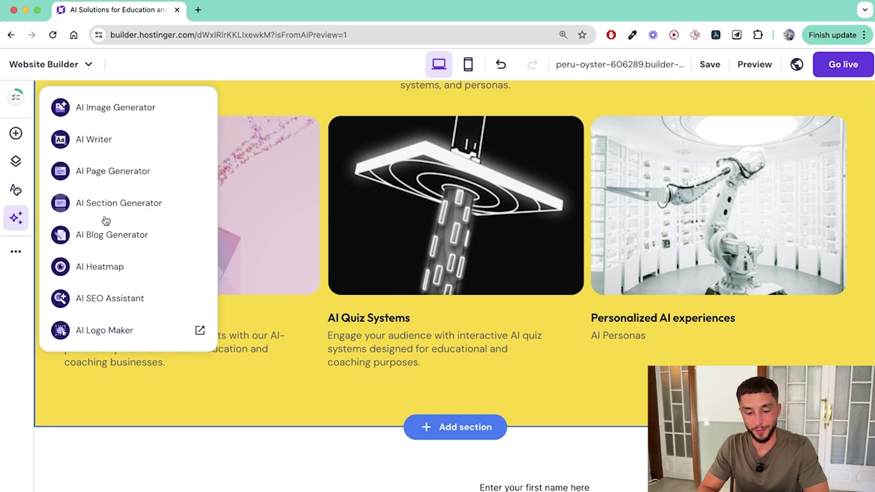
pyautogui.click(136, 209)
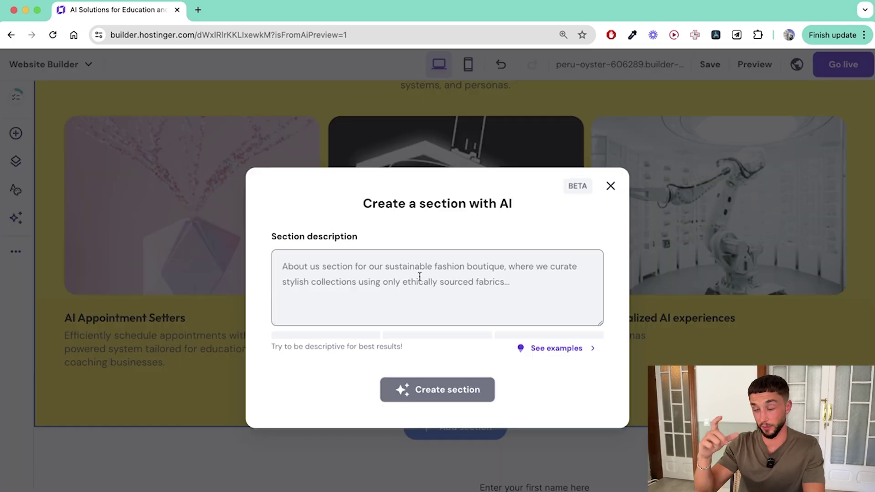
pyautogui.write('About us section with ')
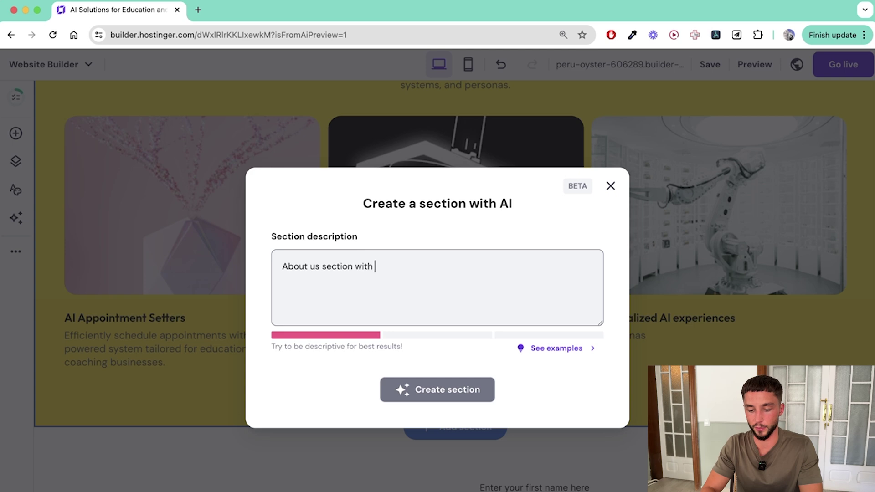
pyautogui.write('room to put a picture')
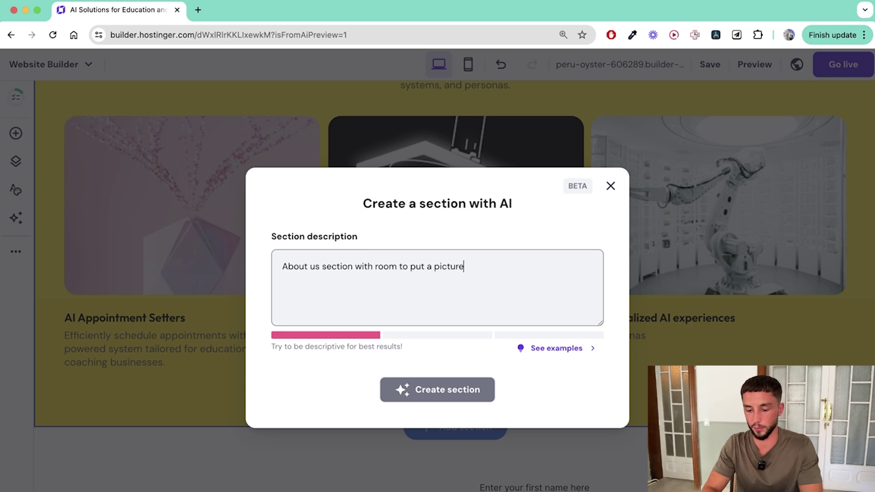
pyautogui.write(' of me and my story')
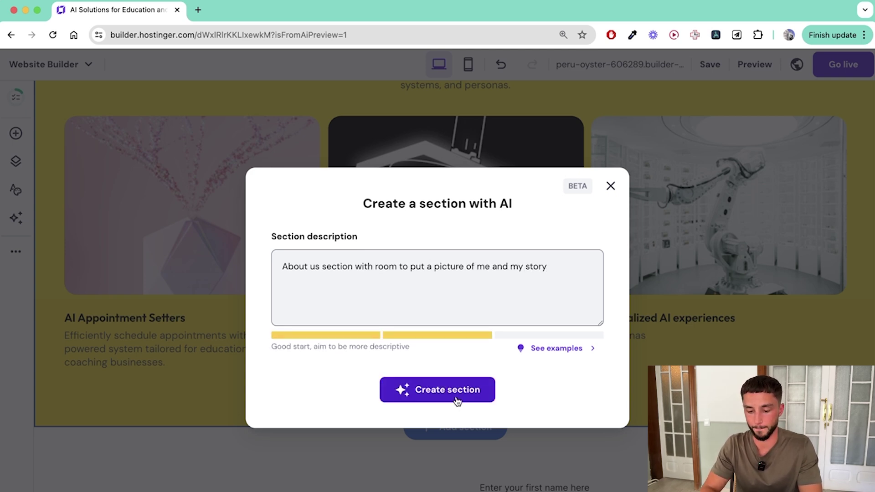
pyautogui.click(456, 398)
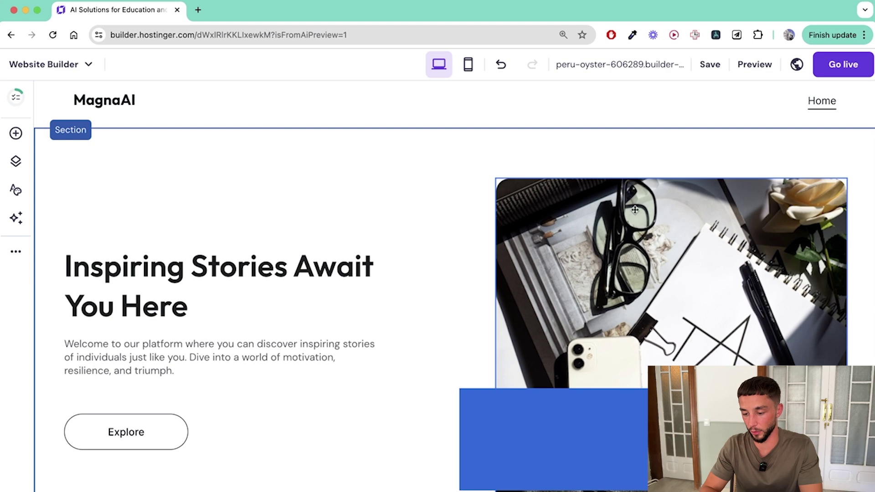
pyautogui.scroll(-2, 635, 210)
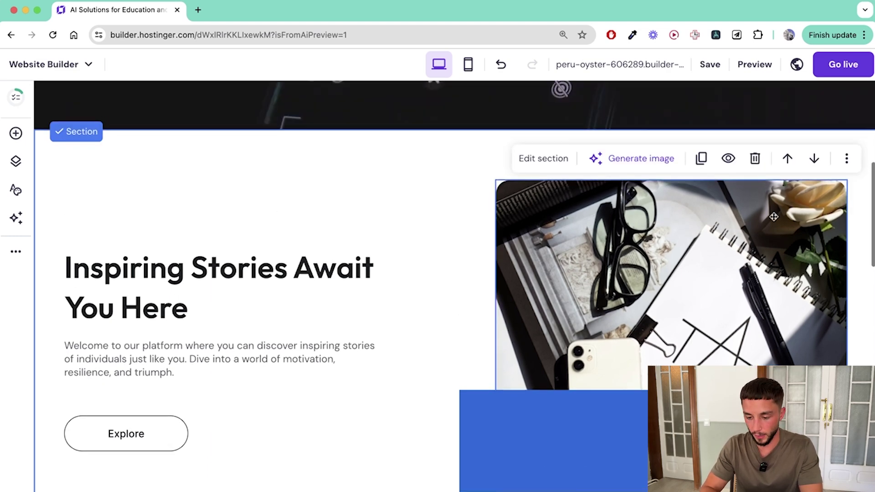
pyautogui.scroll(-1, 773, 217)
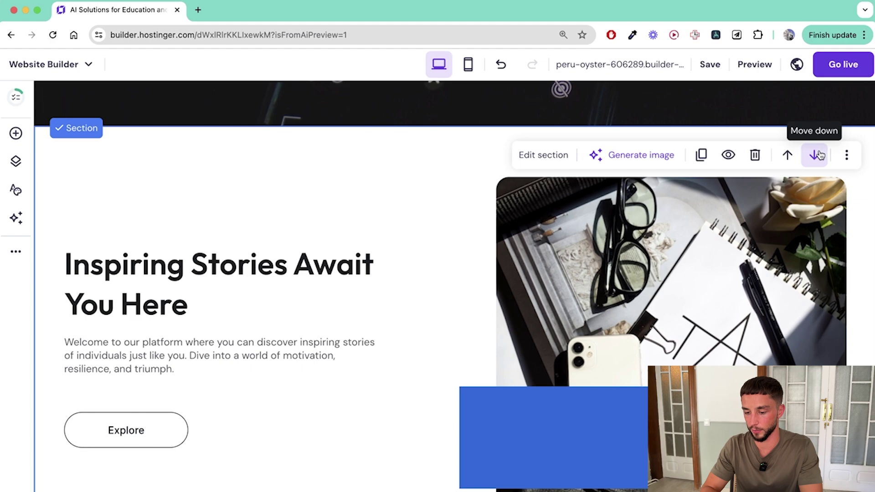
pyautogui.click(816, 155)
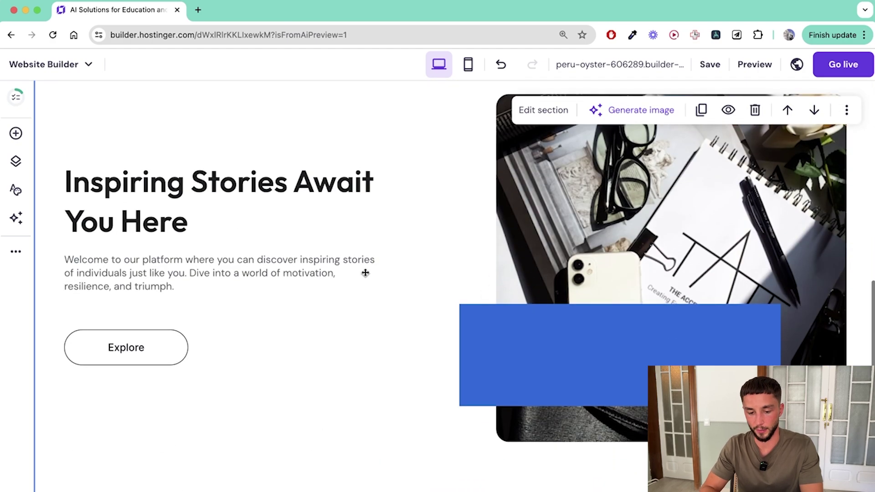
pyautogui.scroll(-10, 381, 313)
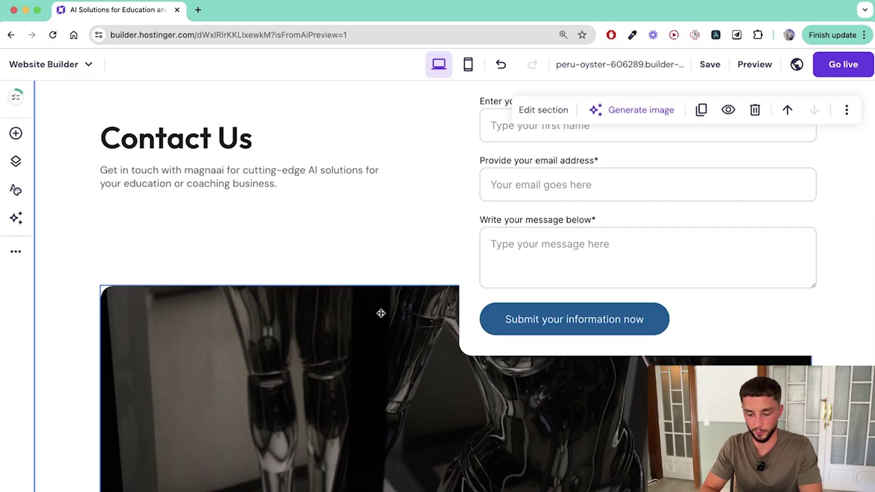
pyautogui.scroll(1, 390, 181)
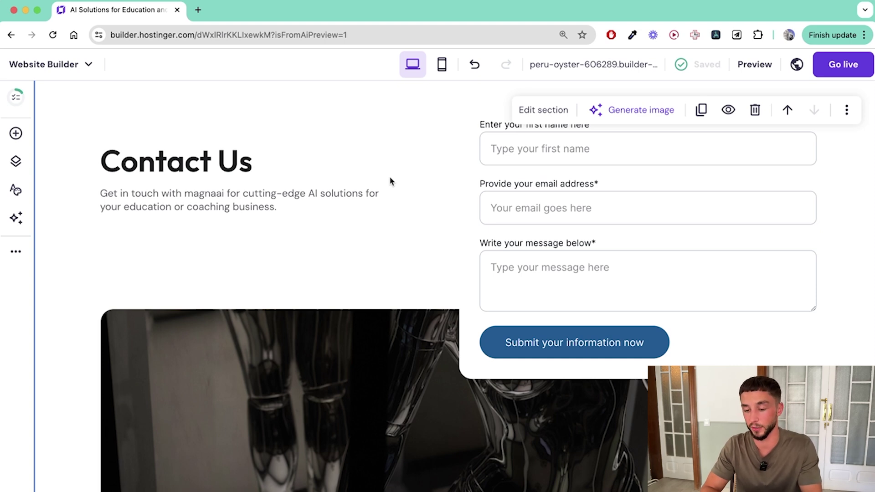
pyautogui.scroll(10, 390, 181)
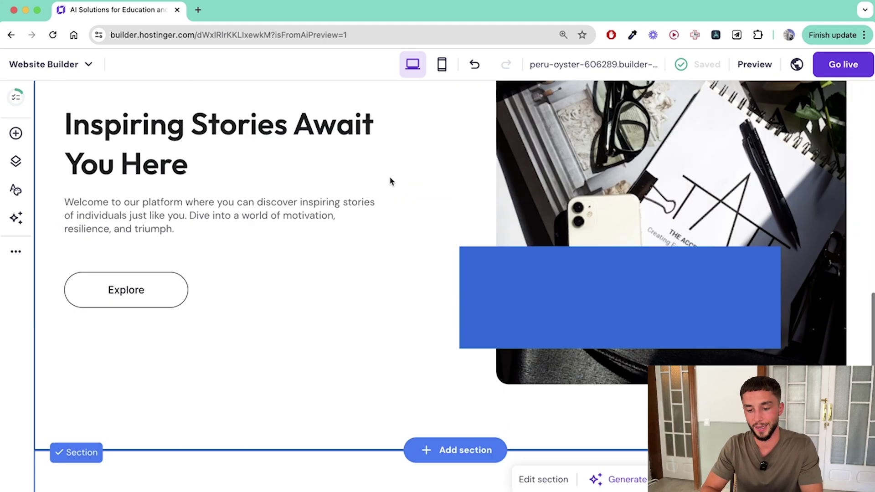
pyautogui.scroll(10, 538, 221)
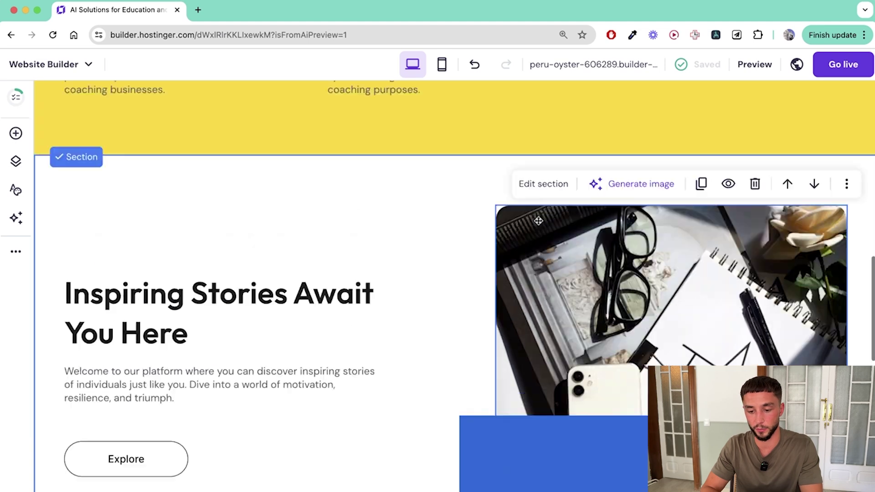
pyautogui.scroll(5, 538, 221)
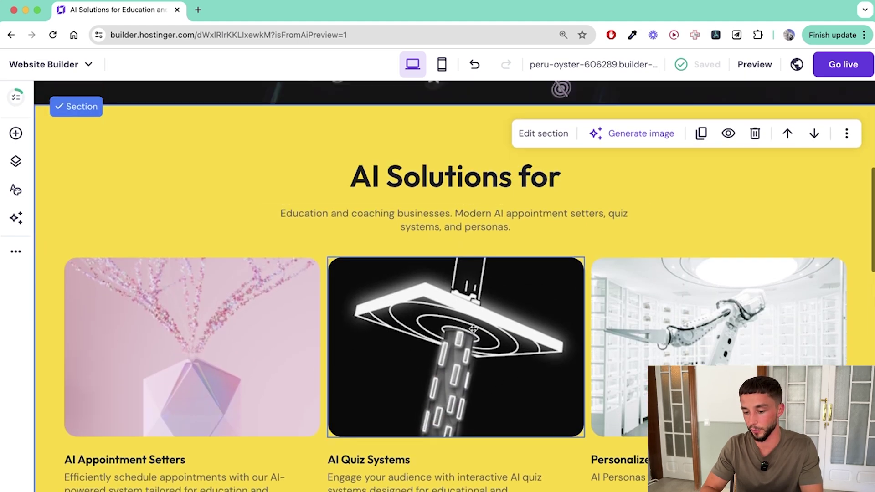
pyautogui.scroll(-2, 307, 276)
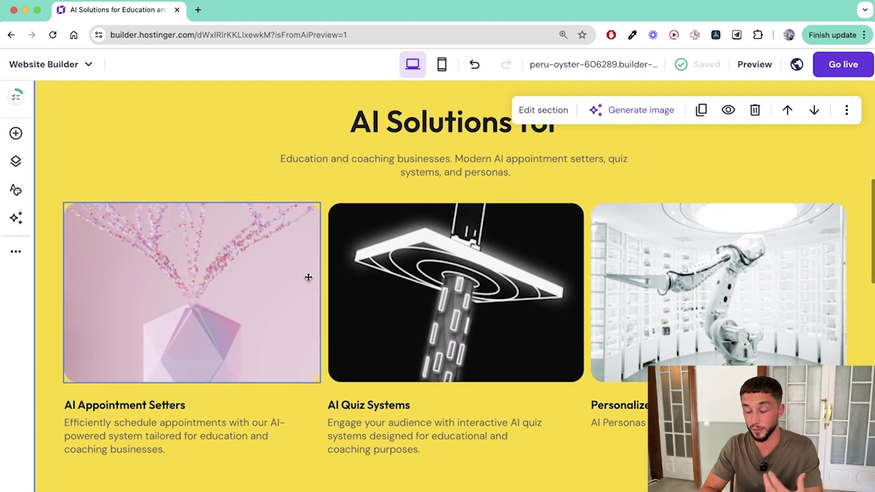
pyautogui.scroll(10, 308, 276)
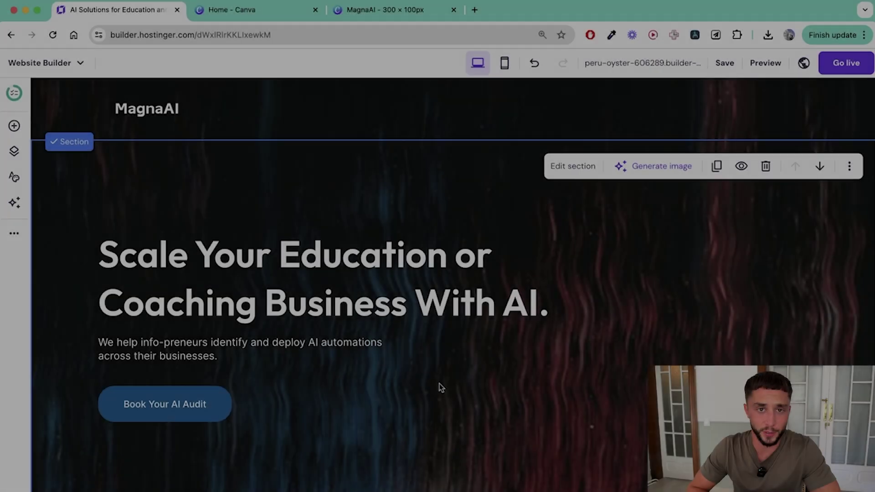
# Scroll through the finished page and select the hero's Book Your AI Audit button
pyautogui.scroll(-3, 525, 259)
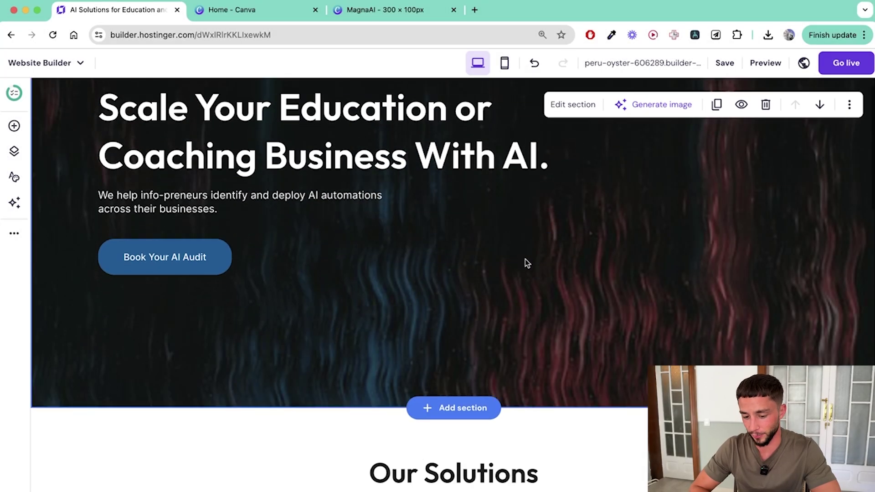
pyautogui.scroll(3, 525, 259)
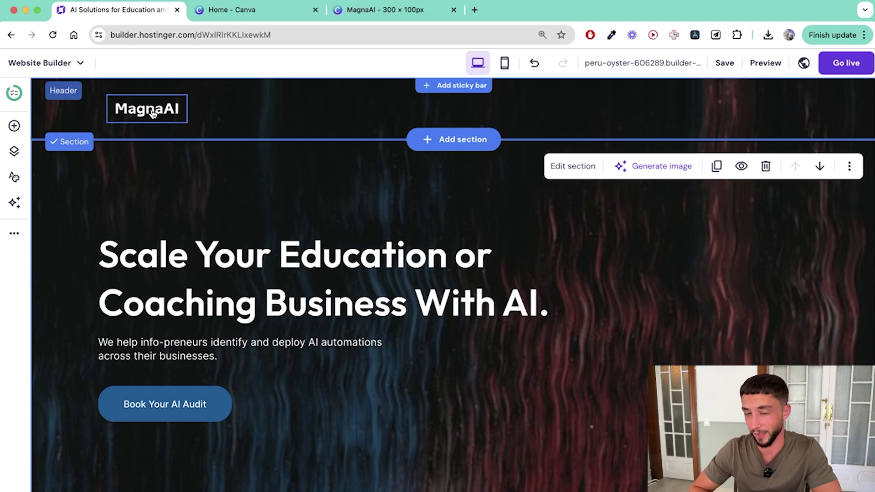
pyautogui.scroll(-2, 232, 193)
pyautogui.scroll(1, 269, 297)
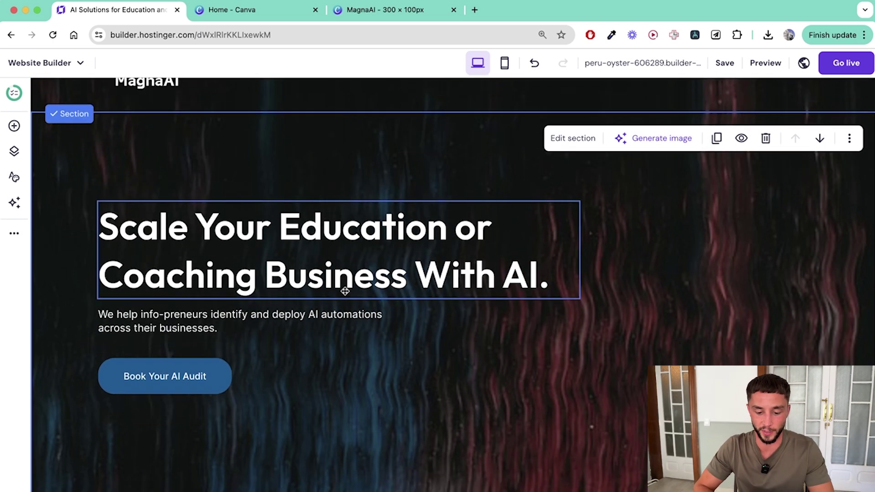
pyautogui.scroll(-2, 273, 296)
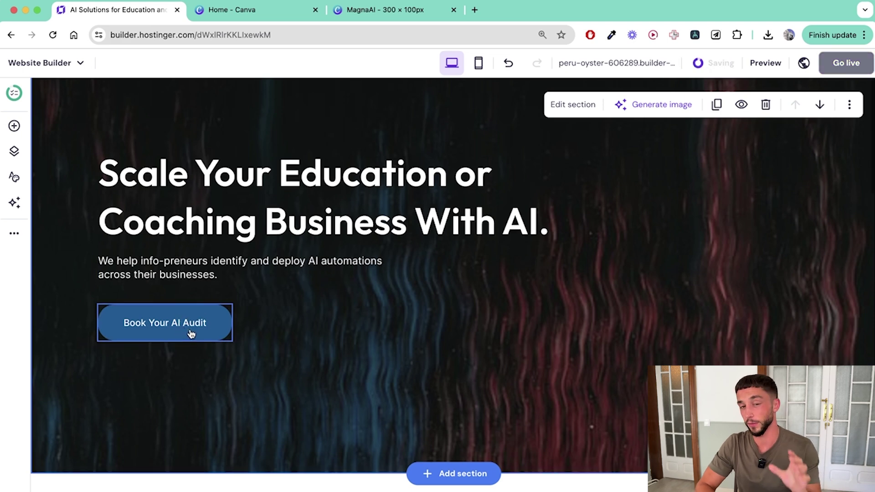
pyautogui.scroll(2, 190, 326)
pyautogui.scroll(-1, 190, 332)
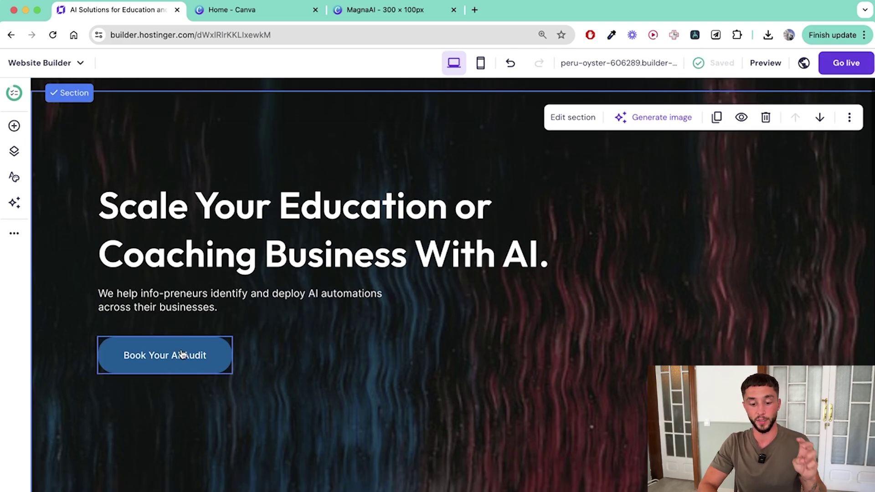
pyautogui.scroll(-3, 184, 357)
pyautogui.scroll(2, 180, 297)
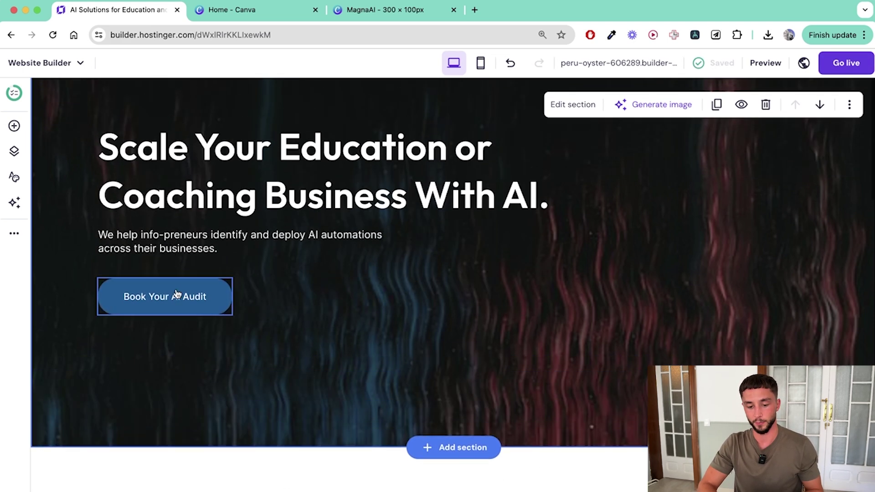
pyautogui.click(181, 305)
# Select the robot image on the first Our Solutions card
pyautogui.scroll(-15, 382, 409)
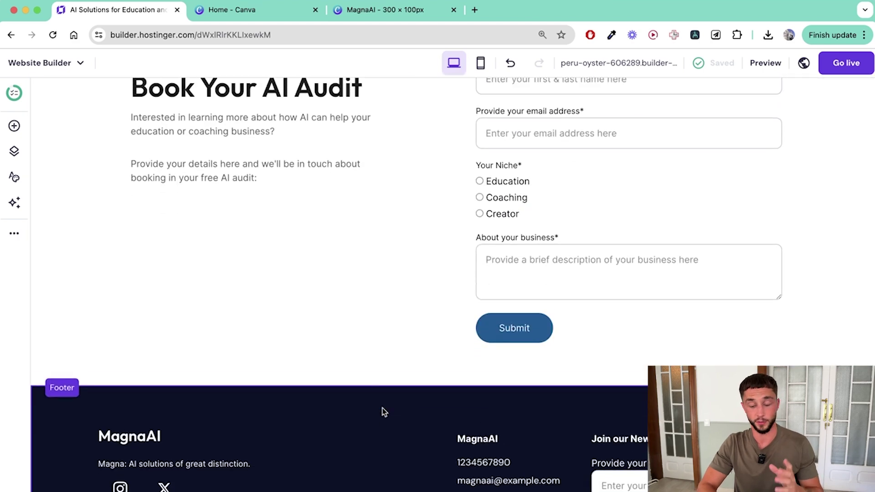
pyautogui.scroll(12, 382, 408)
pyautogui.scroll(4, 382, 406)
pyautogui.scroll(-7, 382, 406)
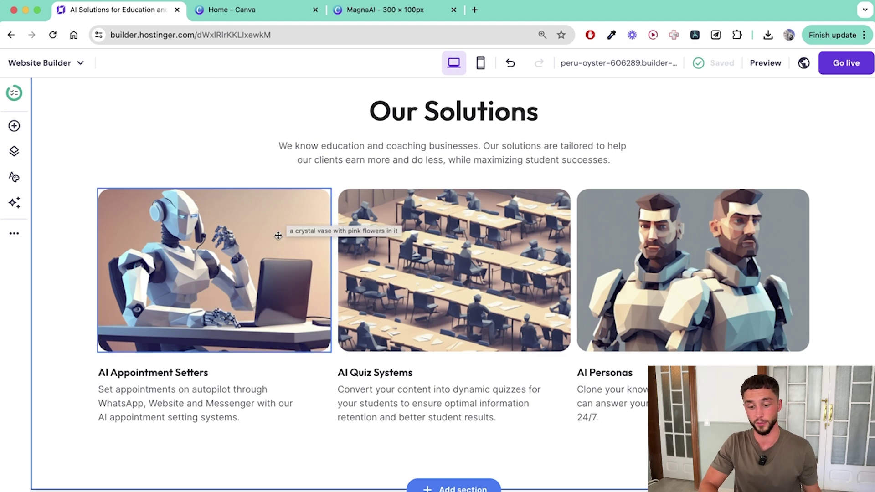
pyautogui.click(277, 263)
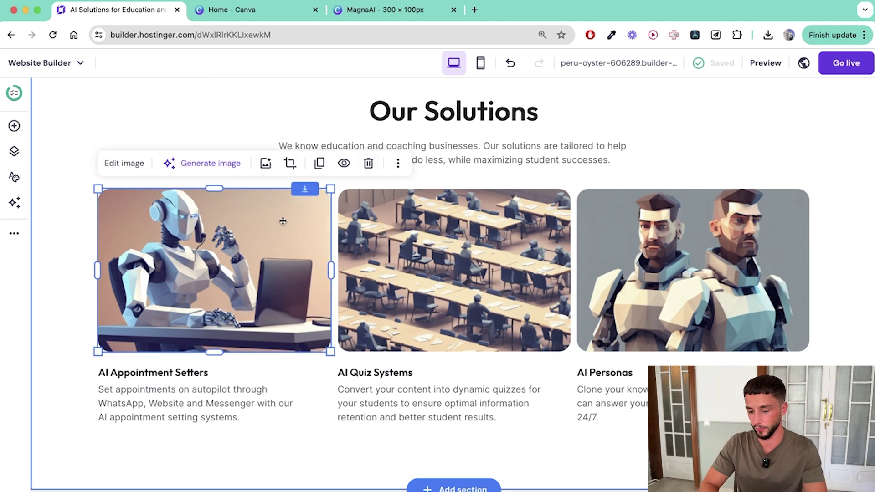
pyautogui.click(209, 168)
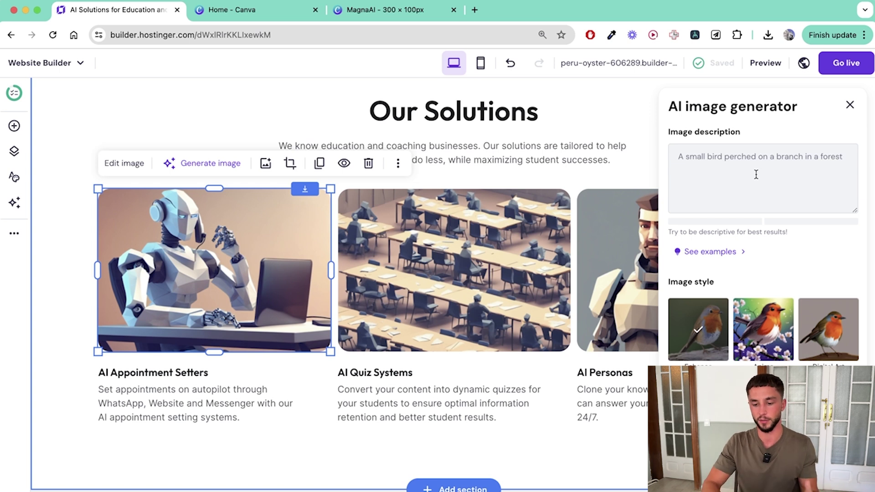
pyautogui.click(769, 167)
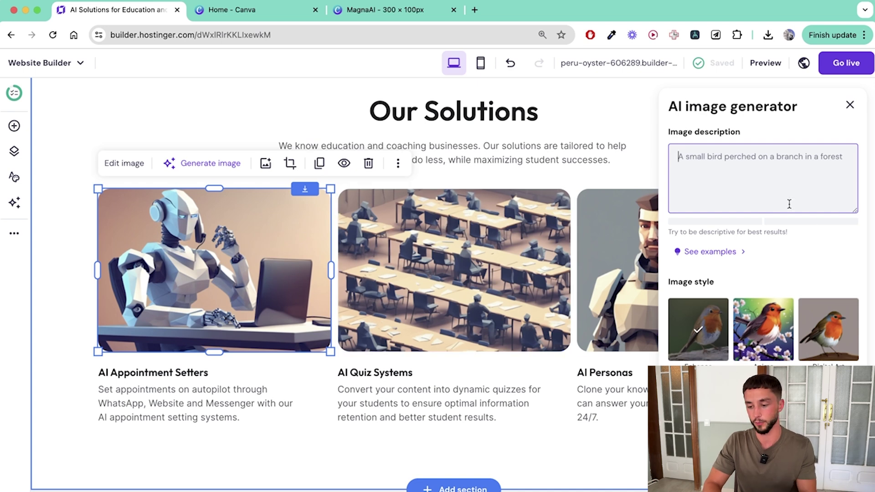
pyautogui.scroll(-3, 774, 237)
pyautogui.scroll(-2, 711, 319)
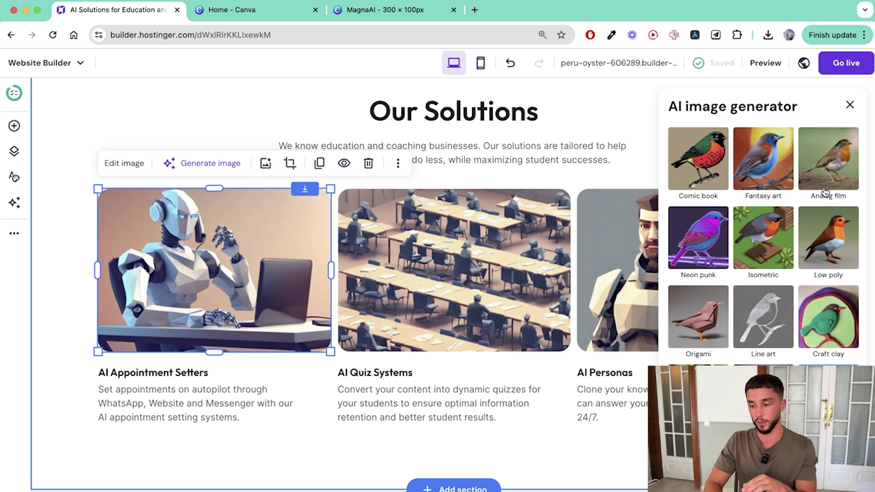
pyautogui.click(850, 104)
pyautogui.click(728, 157)
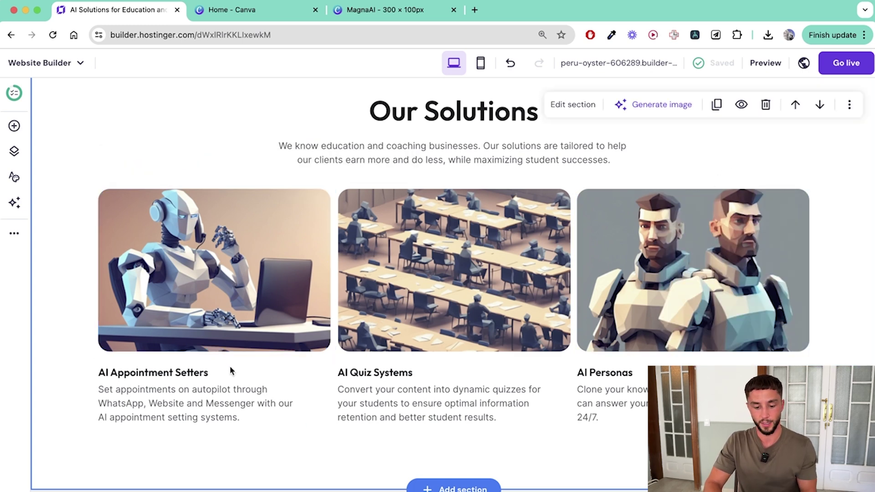
# Look over the MagnaAI page in the editor, then open its desktop Preview
pyautogui.scroll(-3, 231, 371)
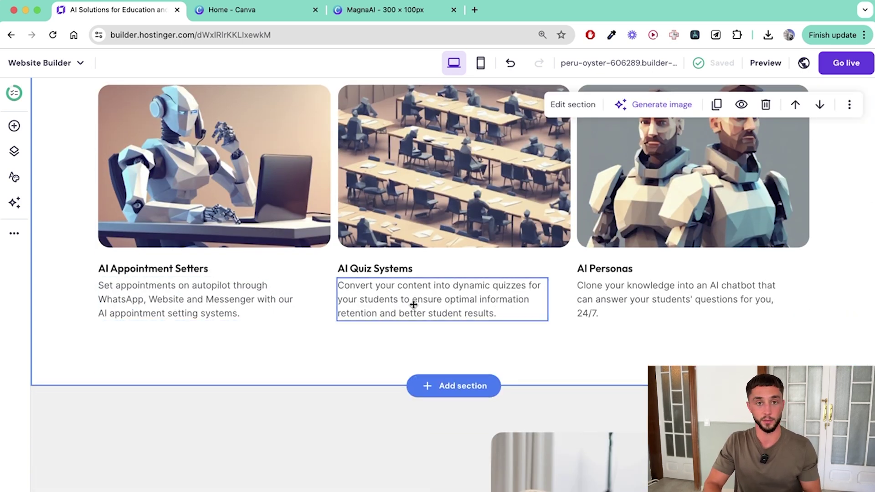
pyautogui.scroll(-6, 413, 305)
pyautogui.scroll(1, 612, 368)
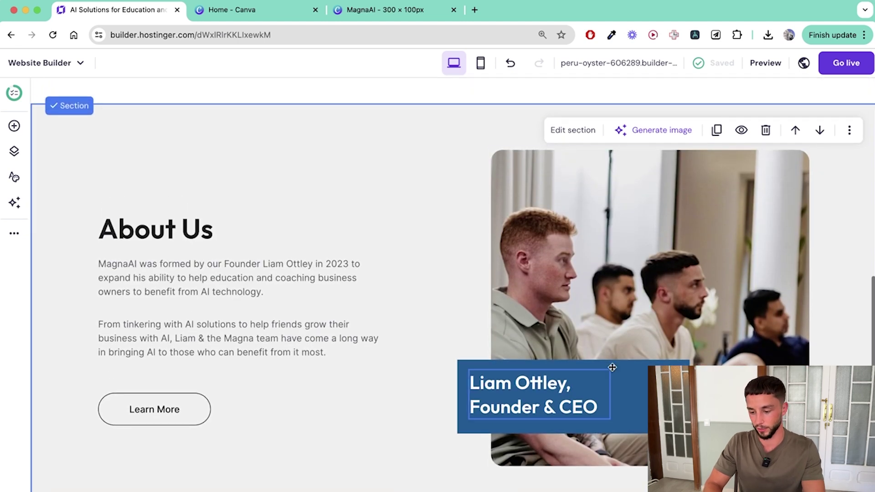
pyautogui.scroll(-1, 612, 367)
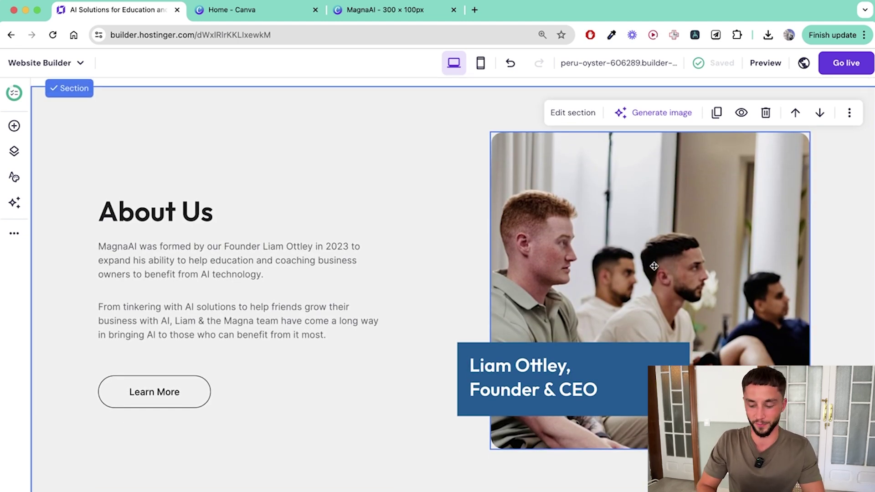
pyautogui.scroll(-3, 654, 266)
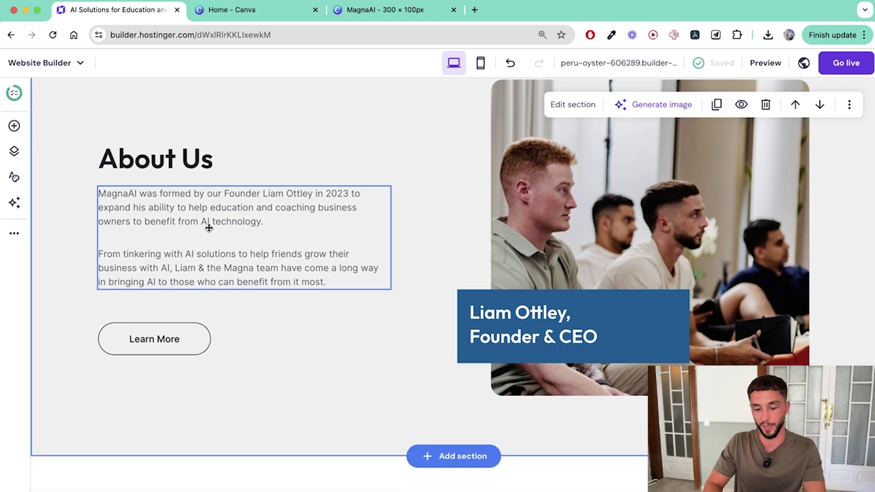
pyautogui.click(128, 257)
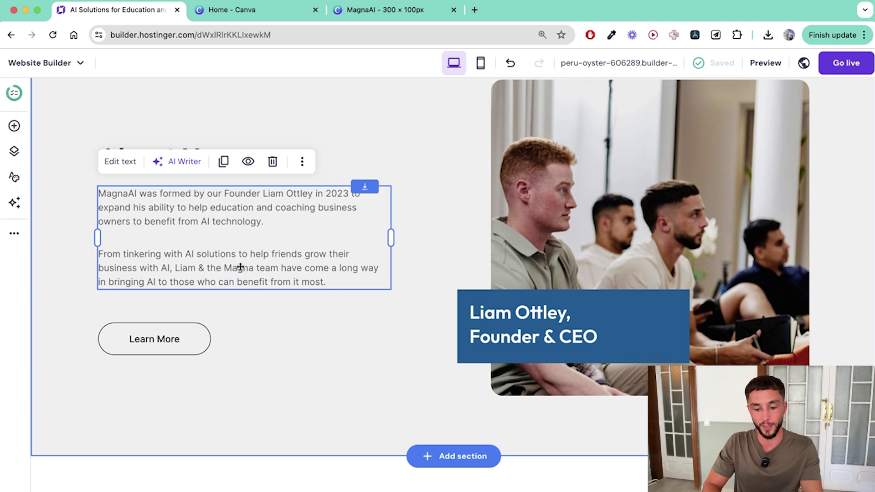
pyautogui.click(204, 343)
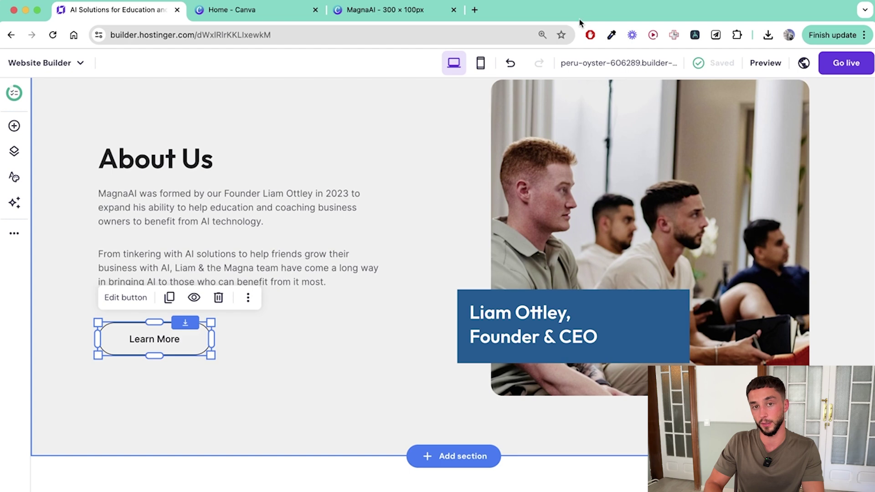
pyautogui.scroll(-10, 308, 336)
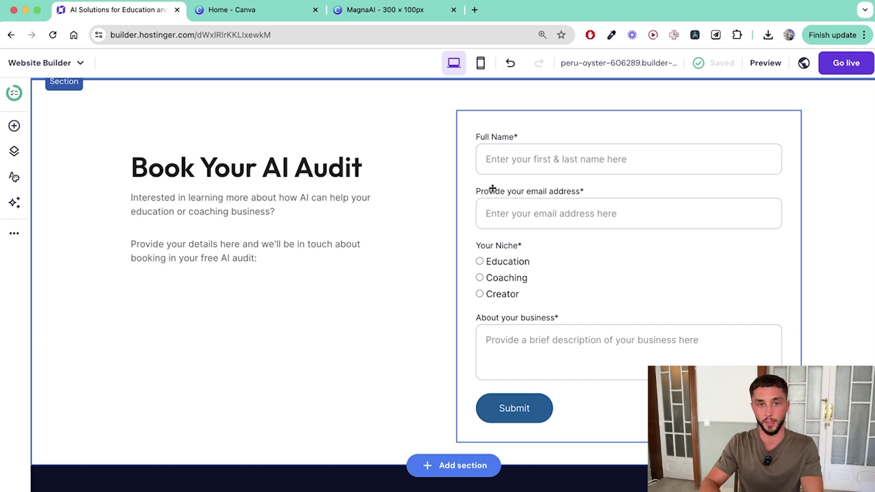
pyautogui.scroll(-2, 485, 278)
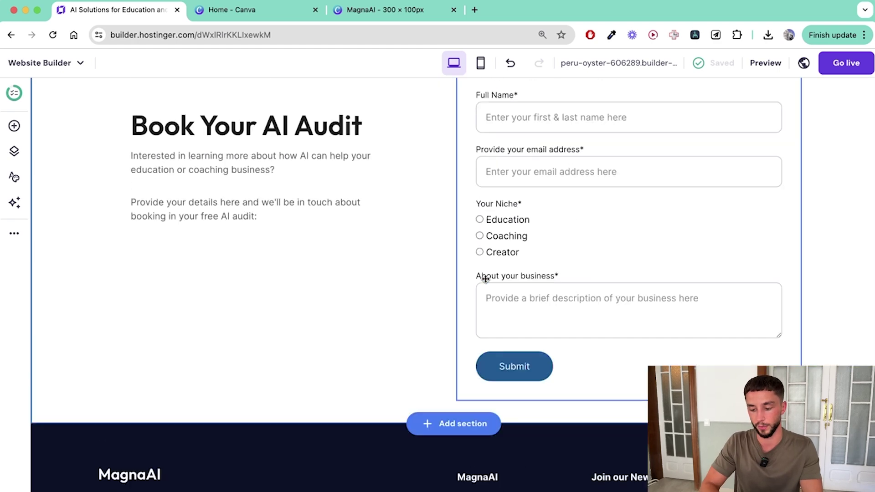
pyautogui.scroll(20, 484, 278)
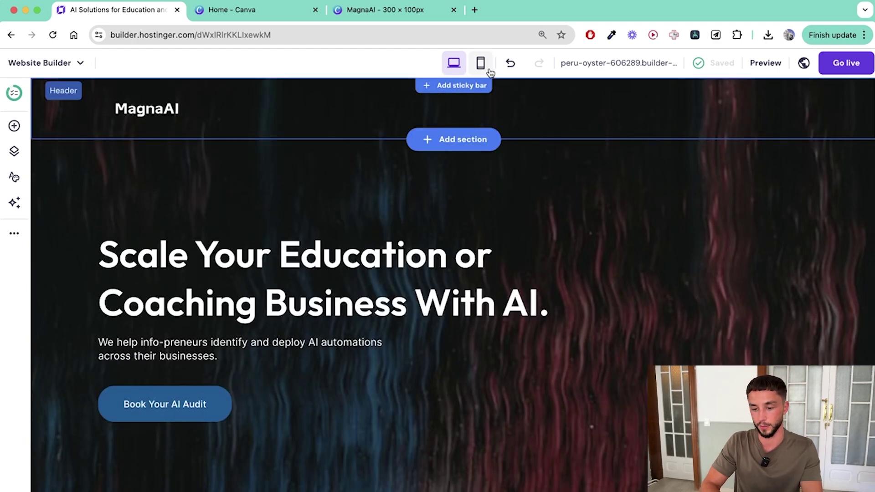
pyautogui.click(766, 63)
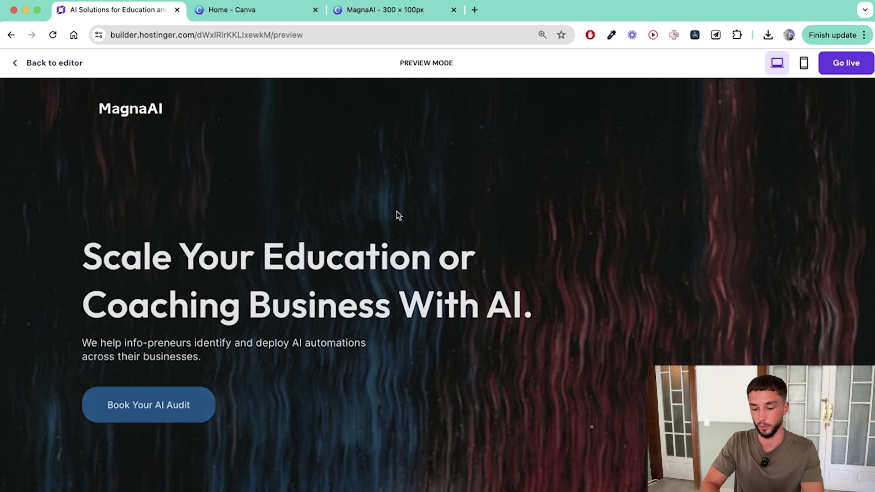
# Scroll through every section of the desktop preview
pyautogui.scroll(-10, 327, 310)
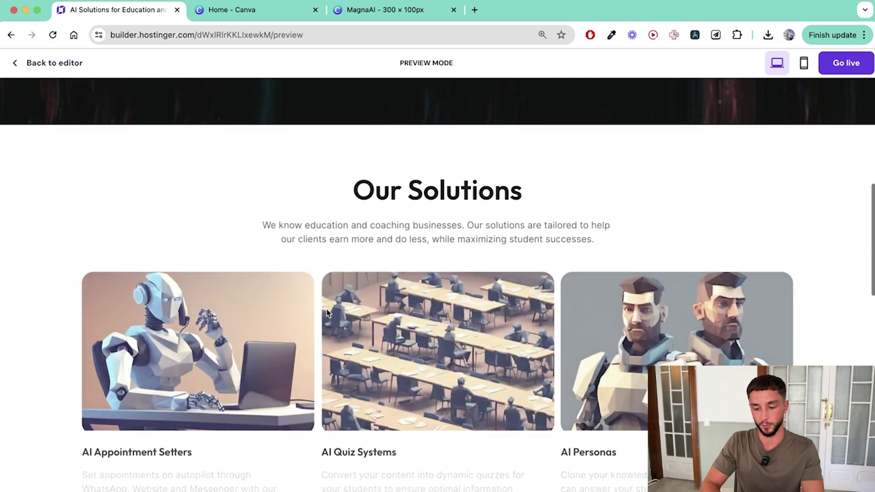
pyautogui.scroll(-15, 327, 310)
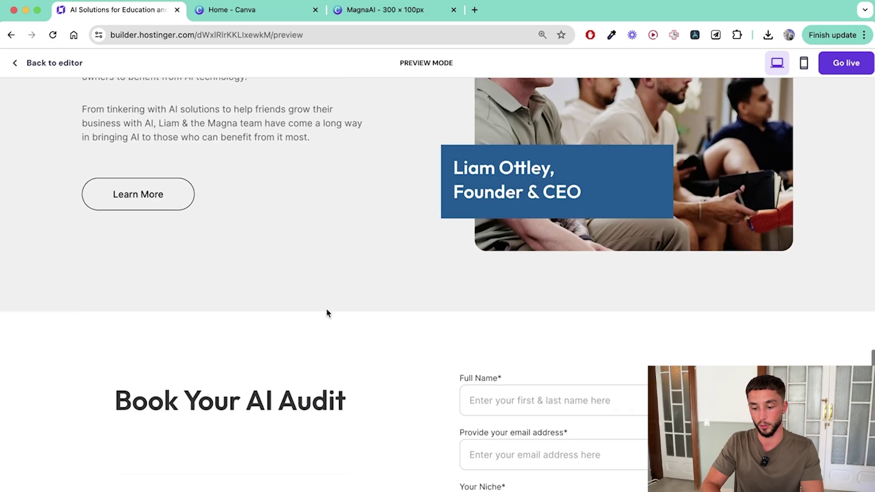
pyautogui.scroll(-8, 328, 313)
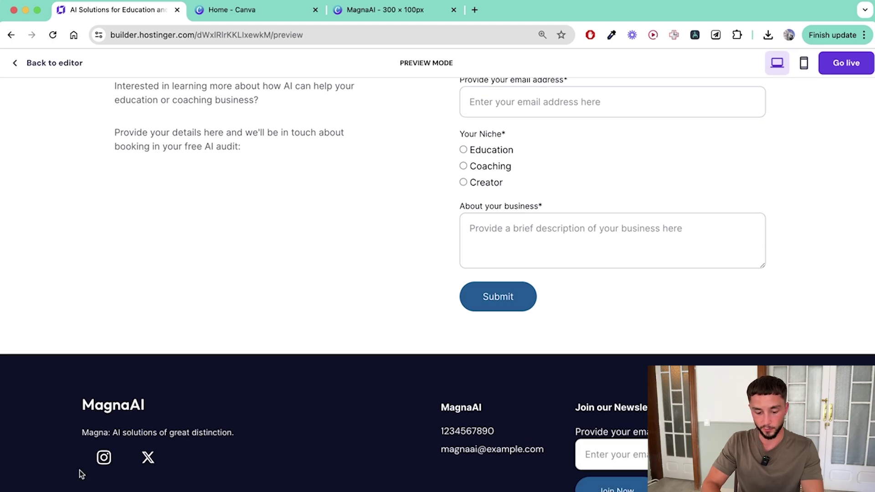
pyautogui.scroll(20, 372, 372)
# Check the page in the mobile layout, then return to the editor
pyautogui.click(804, 63)
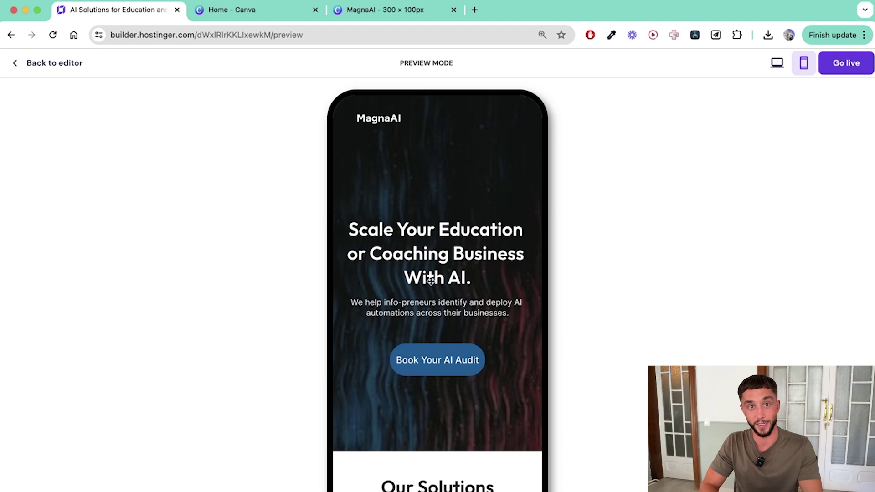
pyautogui.scroll(-12, 422, 270)
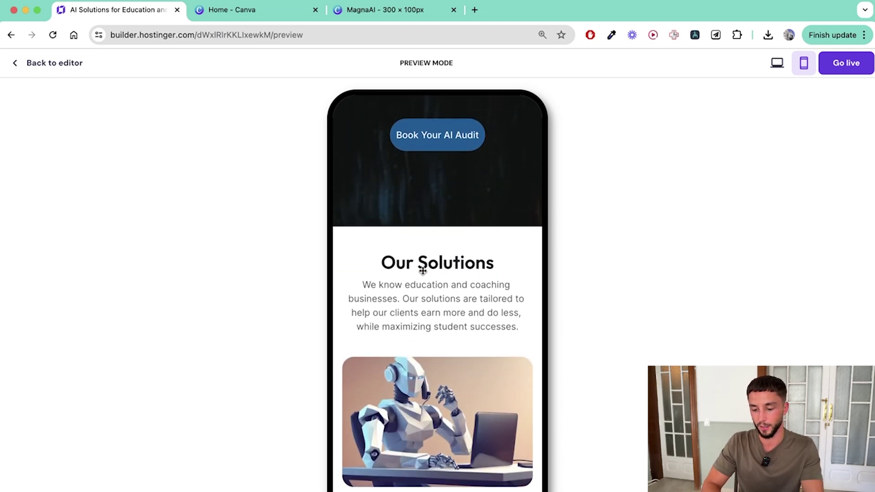
pyautogui.scroll(-15, 423, 274)
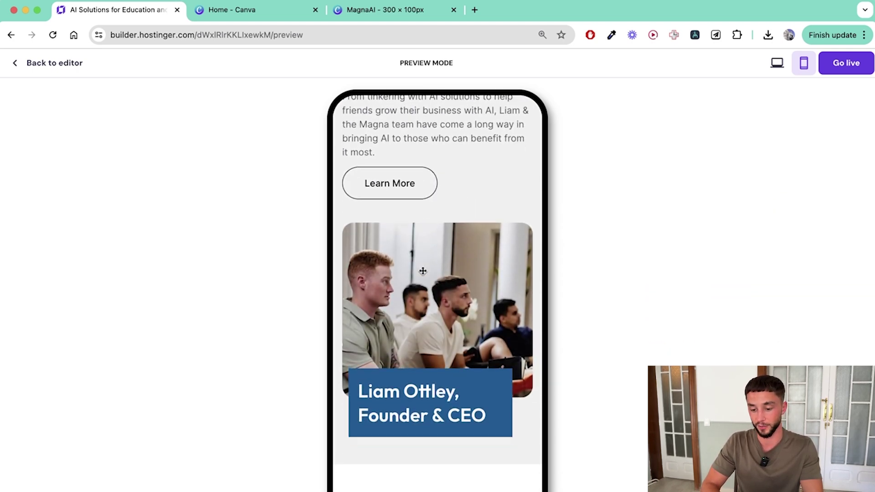
pyautogui.scroll(-12, 423, 271)
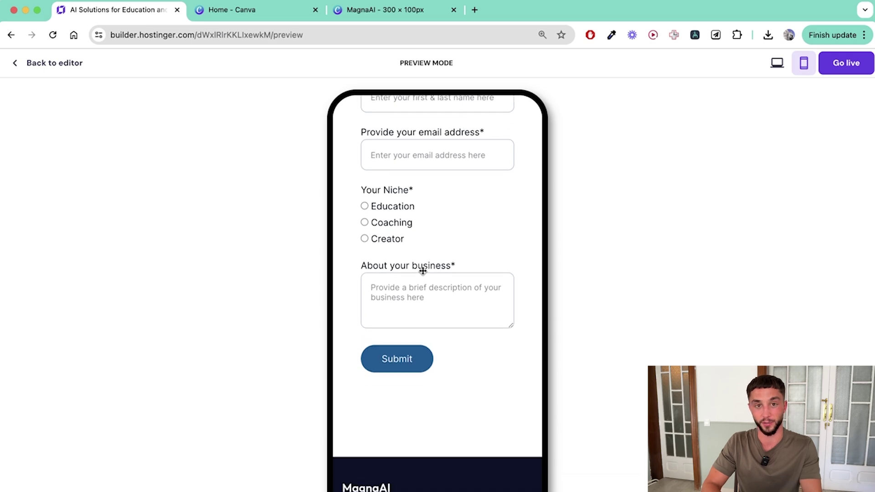
pyautogui.scroll(-5, 423, 271)
pyautogui.scroll(20, 423, 271)
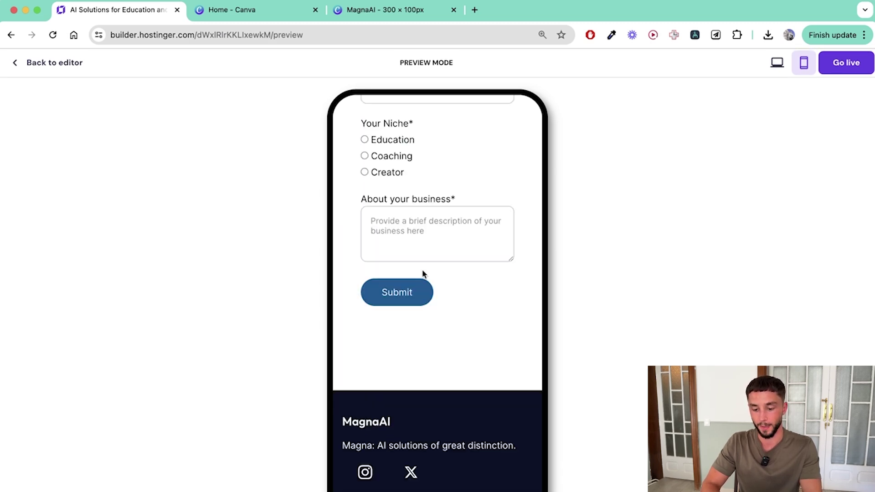
pyautogui.scroll(-20, 423, 271)
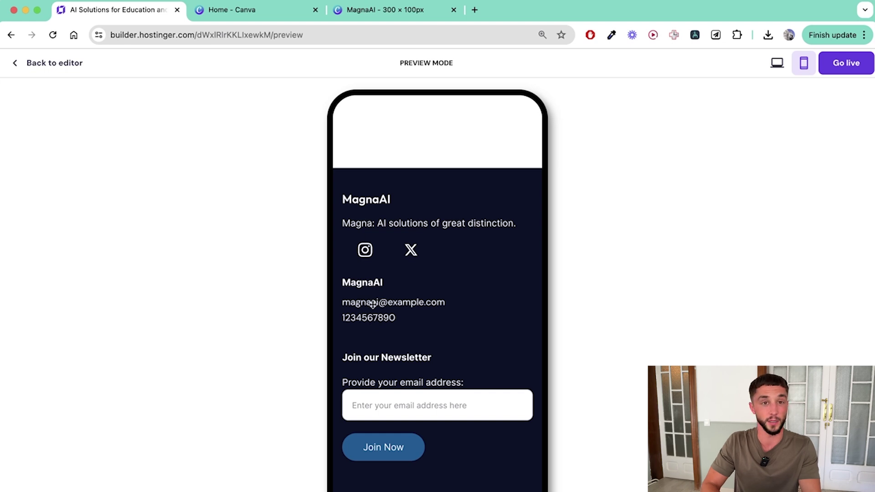
pyautogui.scroll(20, 406, 307)
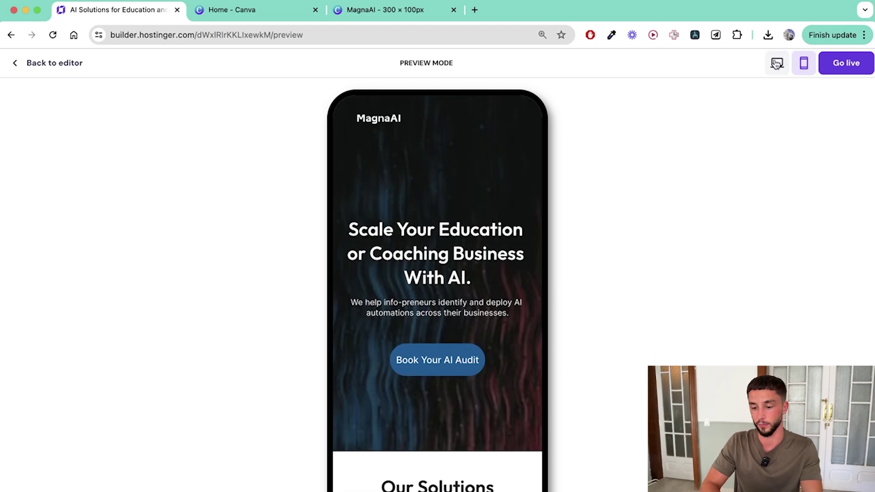
pyautogui.click(51, 62)
# Take the MagnaAI site live with Go live and open the live site in a new tab
pyautogui.click(452, 182)
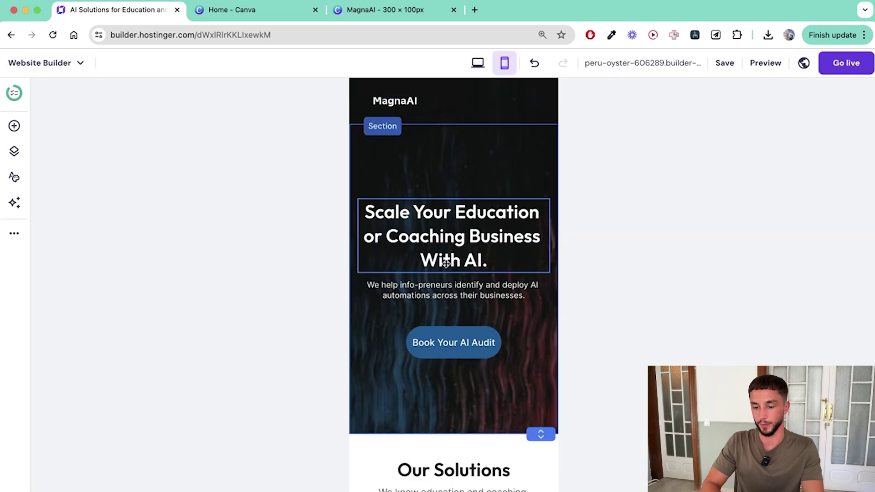
pyautogui.click(845, 66)
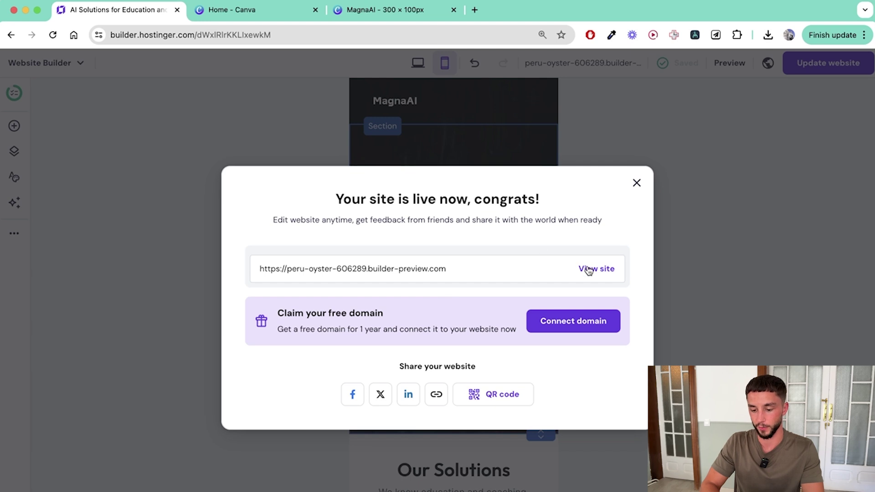
pyautogui.click(589, 270)
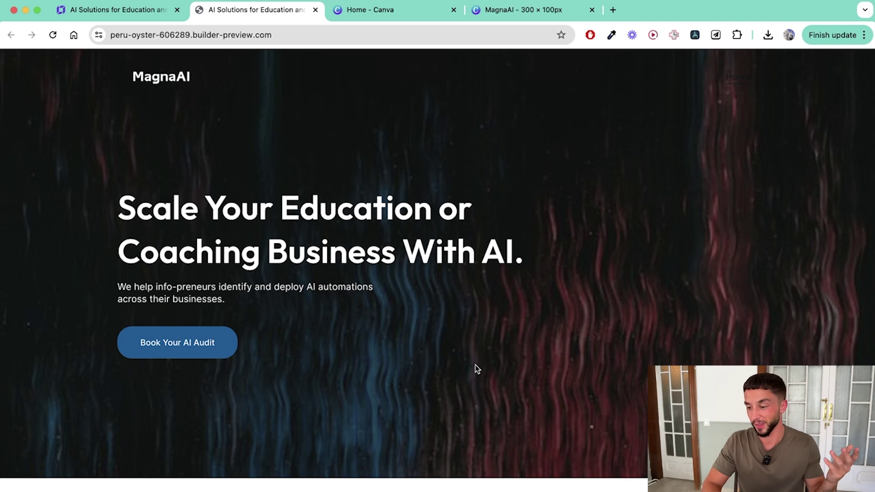
# On the live page, check where the Learn More link leads
pyautogui.scroll(-10, 475, 365)
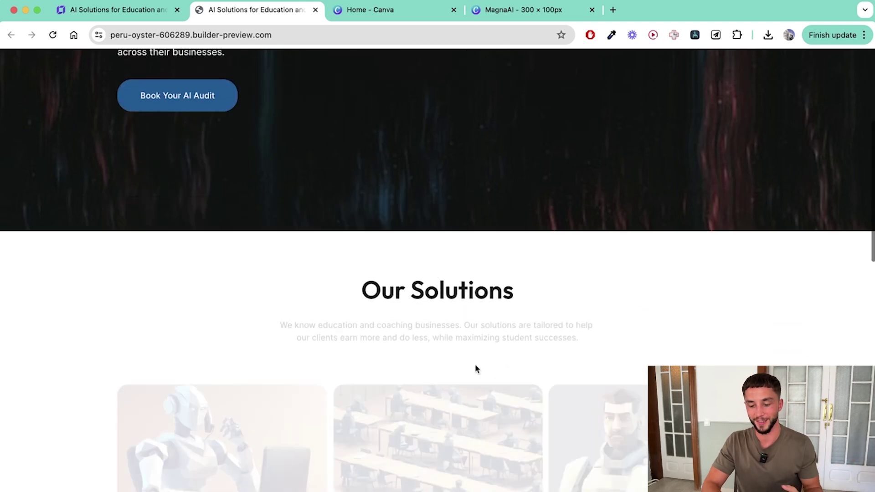
pyautogui.scroll(-8, 475, 365)
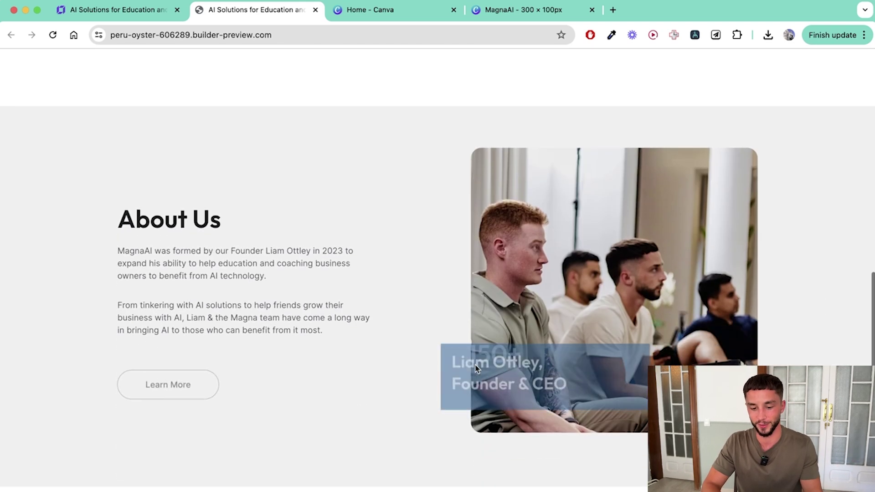
pyautogui.click(158, 291)
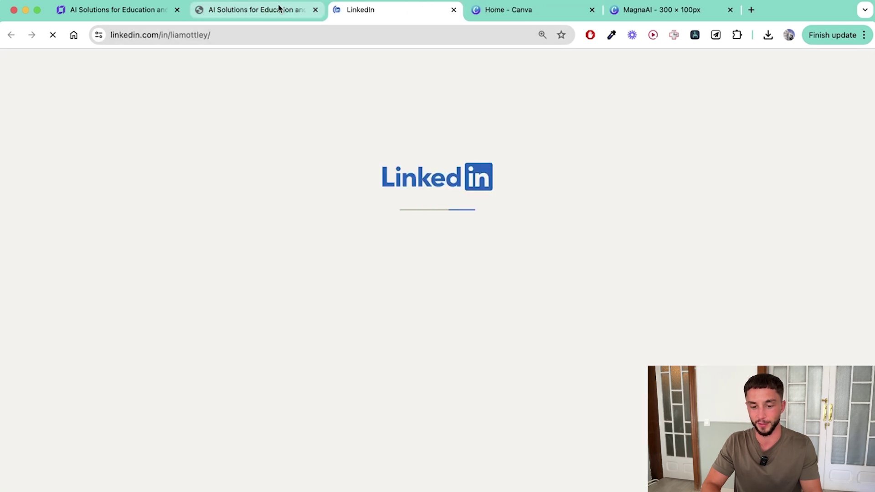
pyautogui.click(279, 9)
# Confirm the Book Your AI Audit button jumps to the booking form, then return to the editor
pyautogui.scroll(-5, 406, 287)
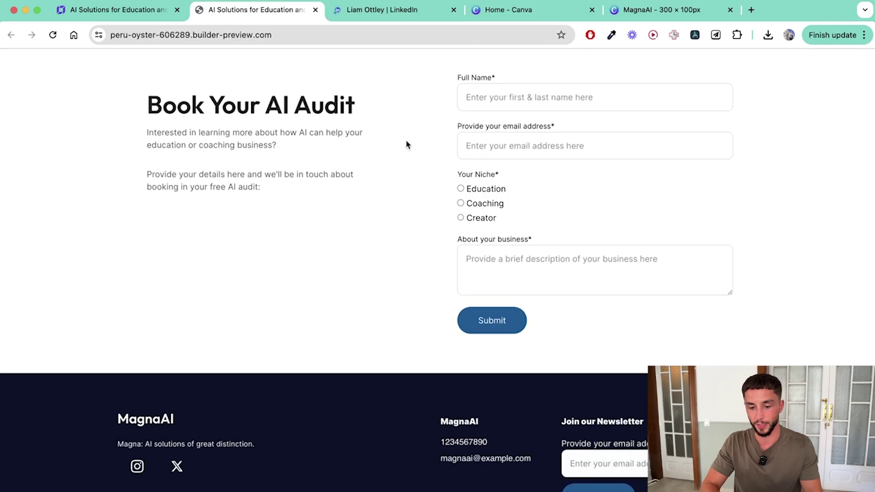
pyautogui.scroll(20, 406, 140)
pyautogui.click(173, 347)
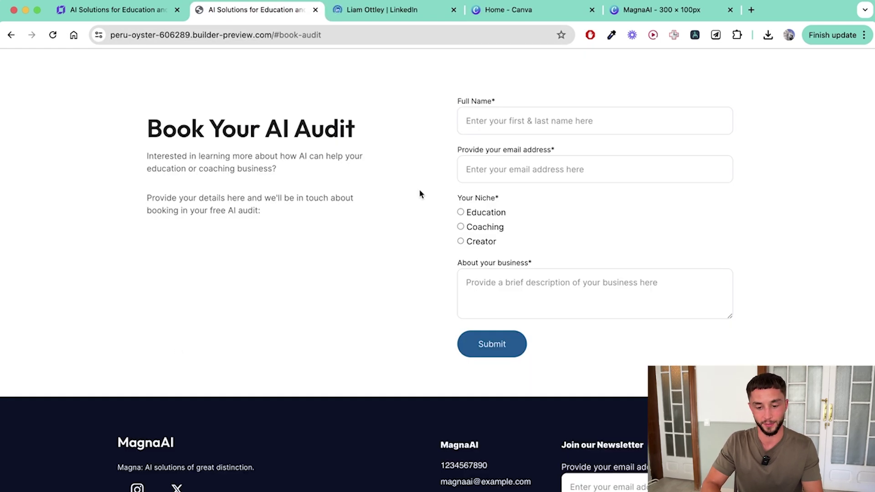
pyautogui.scroll(10, 388, 257)
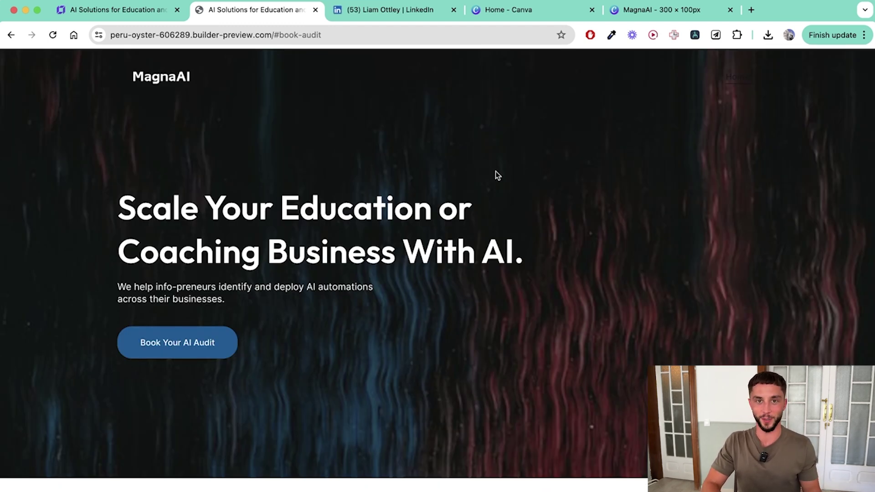
pyautogui.click(129, 16)
# Push the latest edits live with Update website and start the Connect domain flow
pyautogui.click(768, 63)
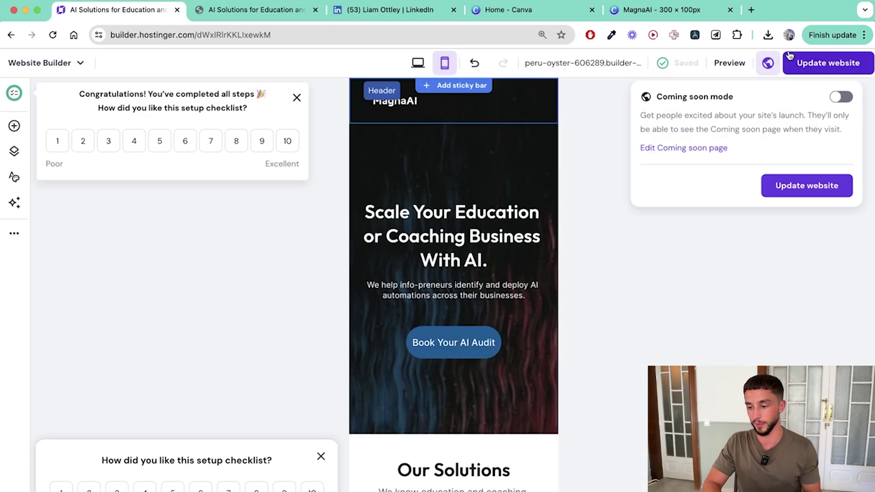
pyautogui.click(810, 65)
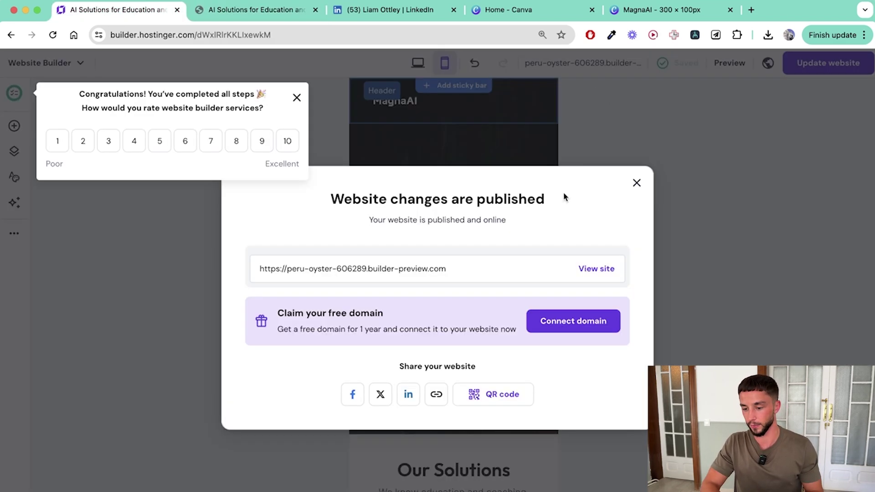
pyautogui.click(557, 323)
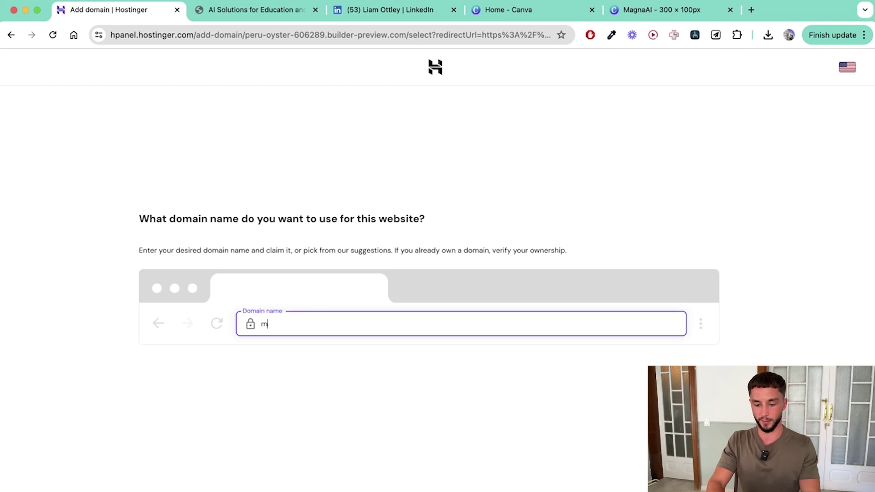
# Enter magnaai.xyz as the domain name, picking the suggestion that is free for the first year
pyautogui.write('magnaai.com')
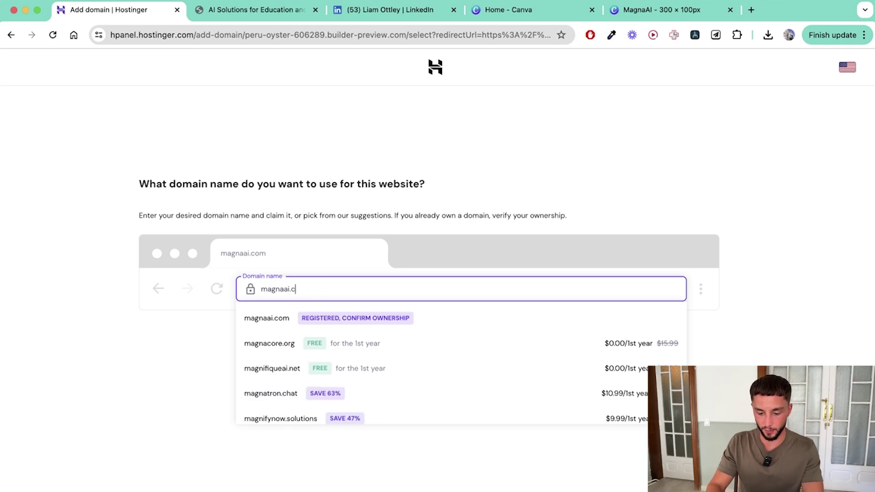
pyautogui.press('BackSpace')
pyautogui.write('xyz')
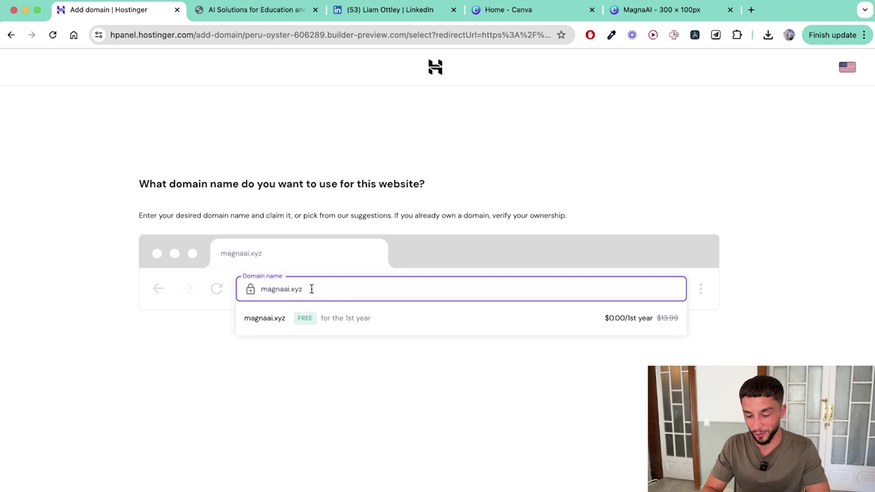
pyautogui.click(330, 322)
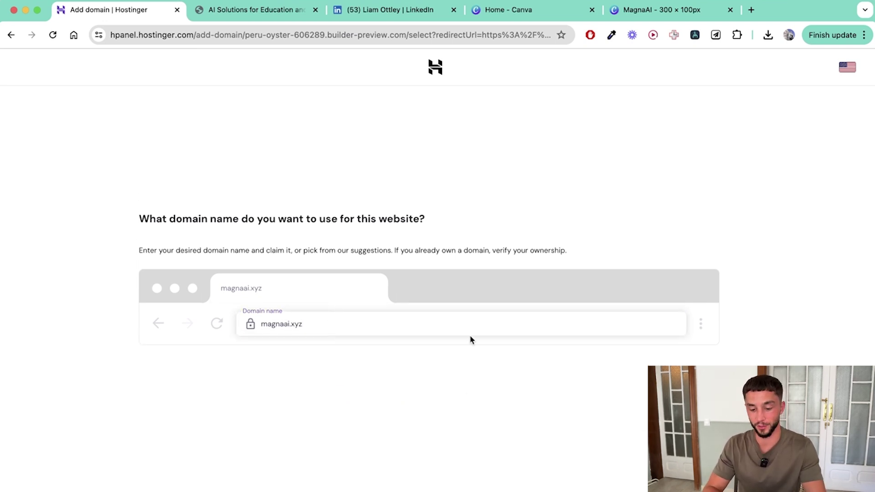